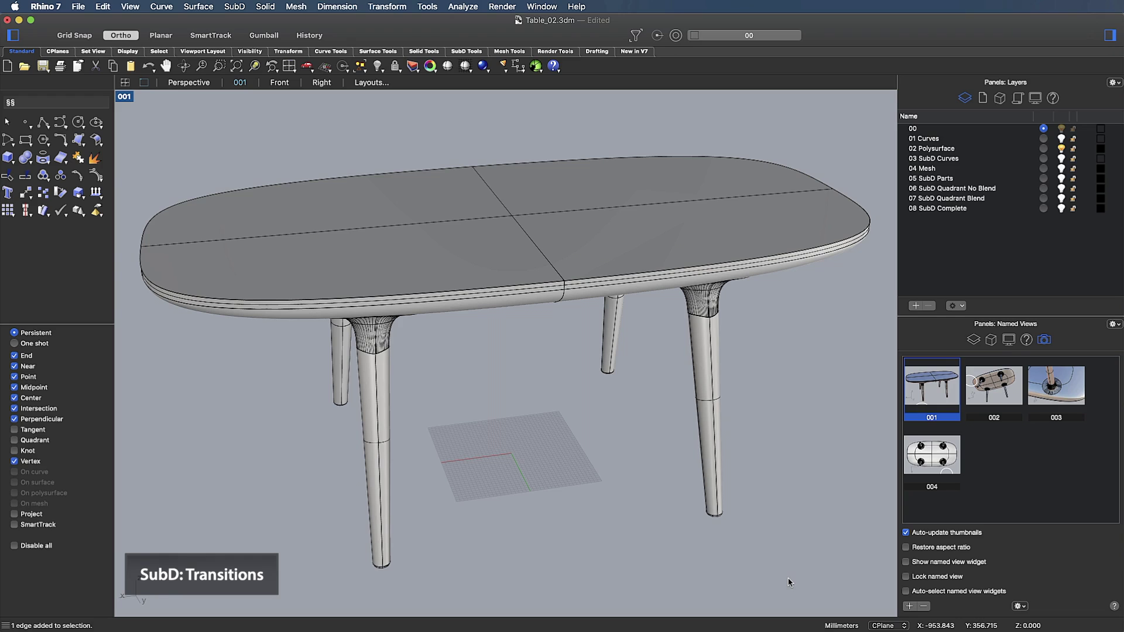
- Switch the view to Environment Shaded, check named views 002 and 003, then return to 001
{"action": "double_click", "coordinate": [994, 385]}
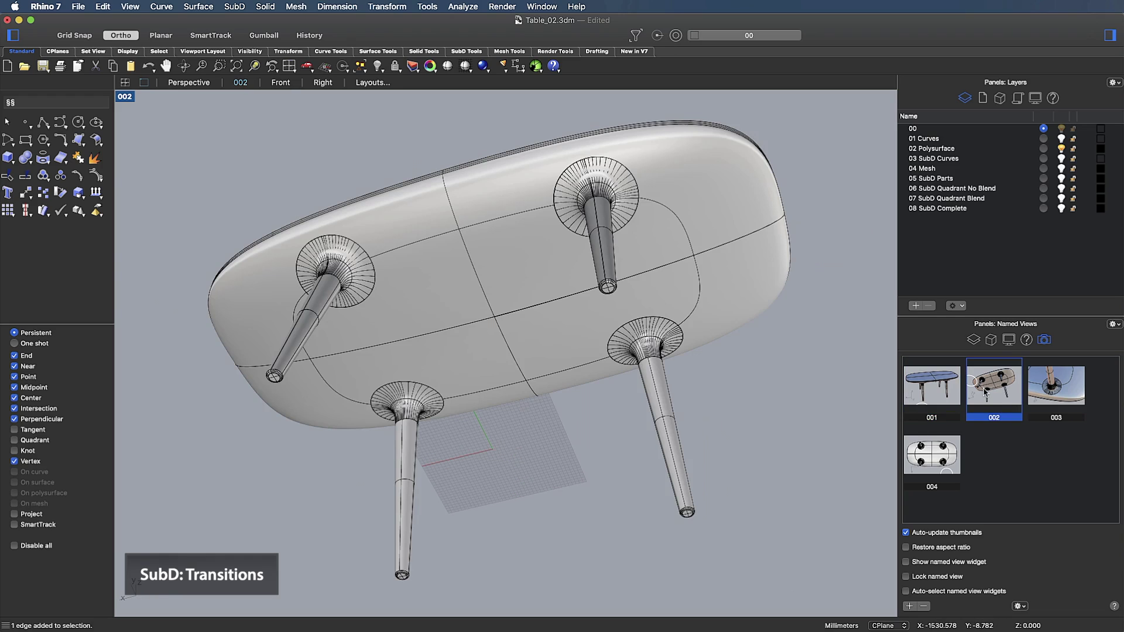
{"action": "left_click", "coordinate": [130, 98]}
{"action": "left_click", "coordinate": [183, 476]}
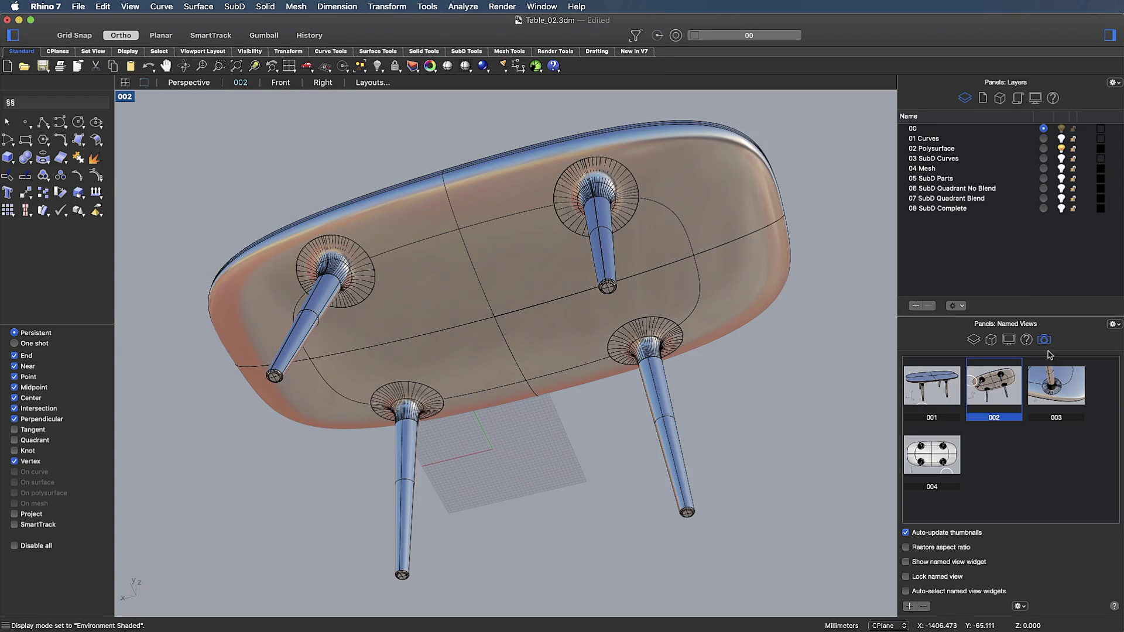
{"action": "double_click", "coordinate": [1060, 396]}
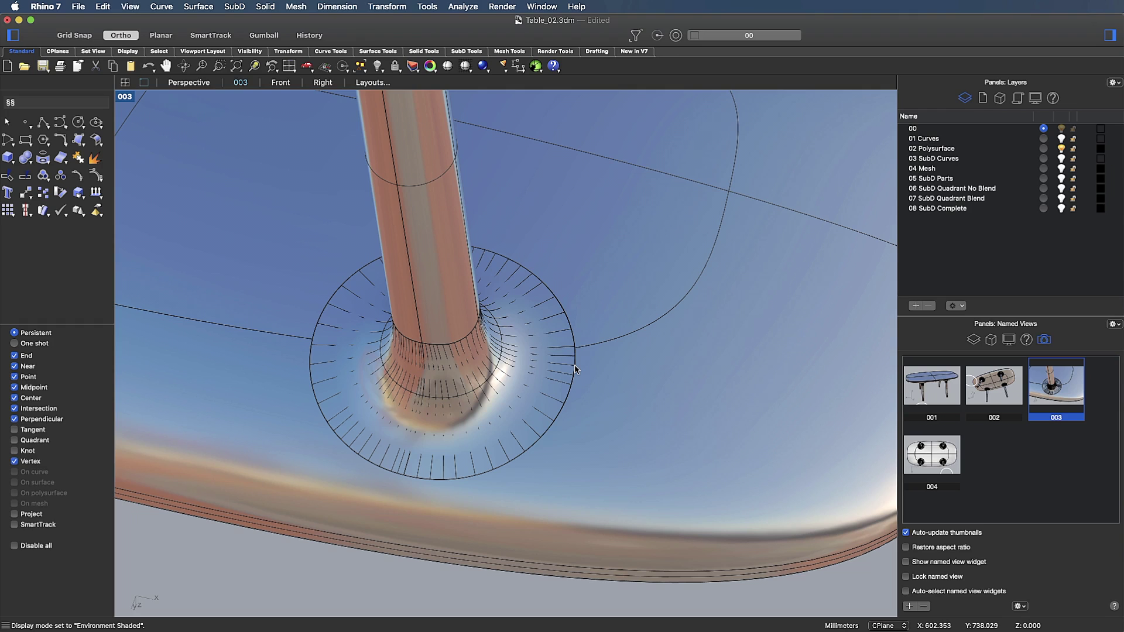
{"action": "double_click", "coordinate": [932, 386]}
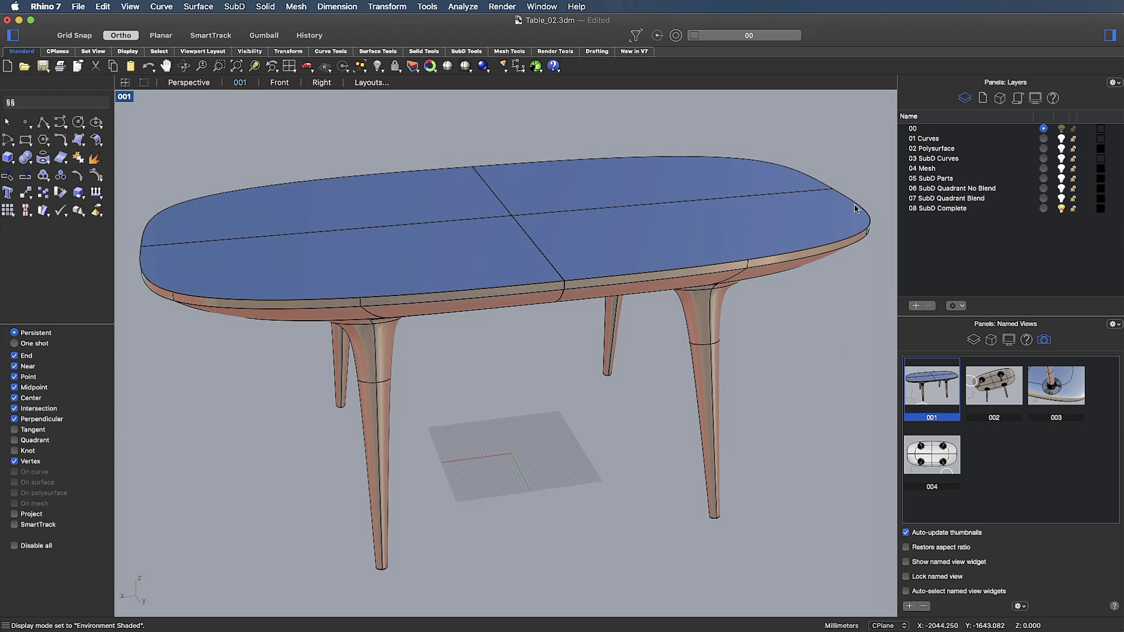
- Restore named view 003 and orbit around the leg and quarter tabletop piece
{"action": "left_click", "coordinate": [1057, 403]}
{"action": "double_click", "coordinate": [1057, 403]}
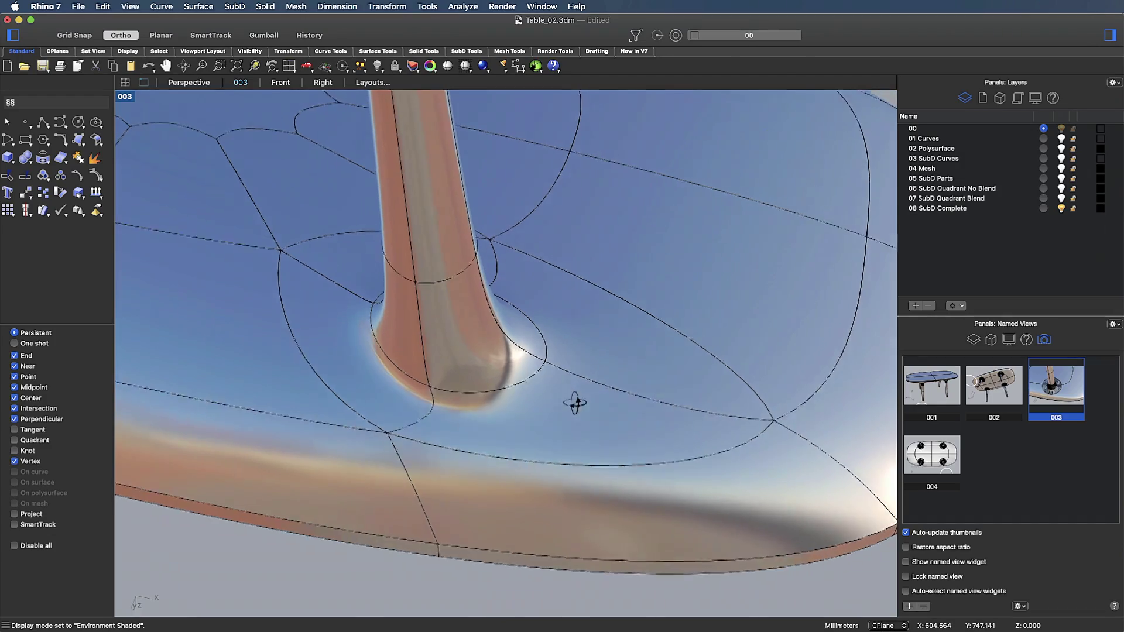
{"action": "mouse_move", "coordinate": [556, 405]}
{"action": "right_mouse_down"}
{"action": "mouse_move", "coordinate": [524, 434]}
{"action": "mouse_move", "coordinate": [535, 414]}
{"action": "mouse_move", "coordinate": [557, 464]}
{"action": "mouse_move", "coordinate": [575, 376]}
{"action": "mouse_move", "coordinate": [517, 406]}
{"action": "mouse_move", "coordinate": [442, 410]}
{"action": "mouse_move", "coordinate": [422, 424]}
{"action": "mouse_move", "coordinate": [454, 402]}
{"action": "mouse_move", "coordinate": [534, 397]}
{"action": "mouse_move", "coordinate": [705, 354]}
{"action": "mouse_move", "coordinate": [683, 377]}
{"action": "mouse_move", "coordinate": [692, 349]}
{"action": "mouse_move", "coordinate": [635, 379]}
{"action": "mouse_move", "coordinate": [736, 376]}
{"action": "mouse_move", "coordinate": [640, 389]}
{"action": "mouse_move", "coordinate": [560, 417]}
{"action": "right_mouse_up"}
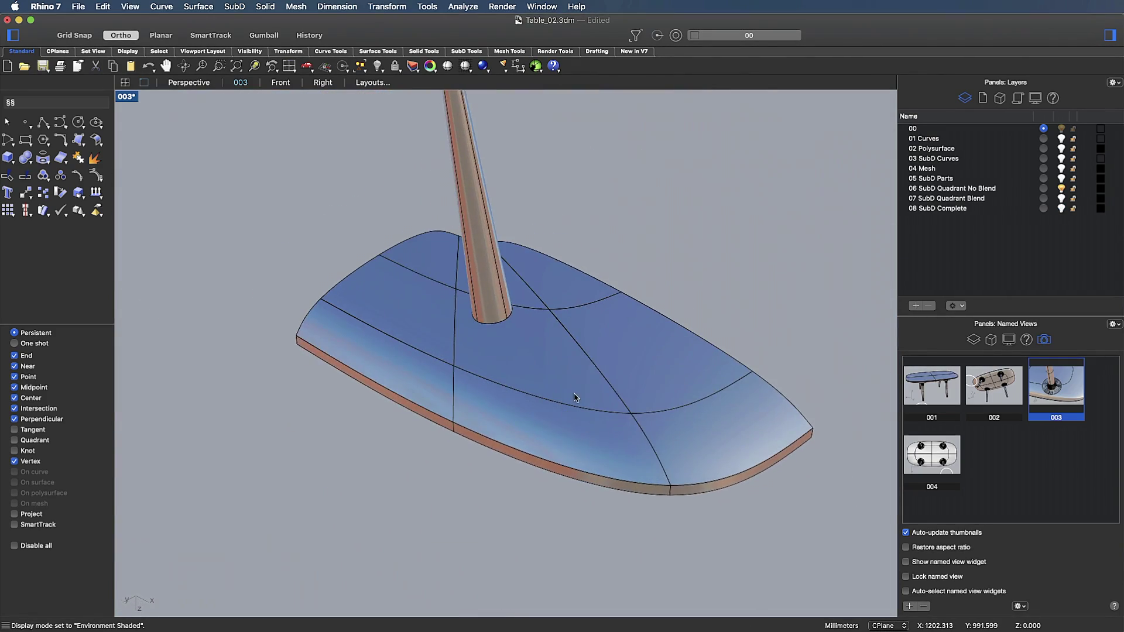
{"action": "scroll", "coordinate": [622, 416], "scroll_direction": "up", "scroll_amount": 3}
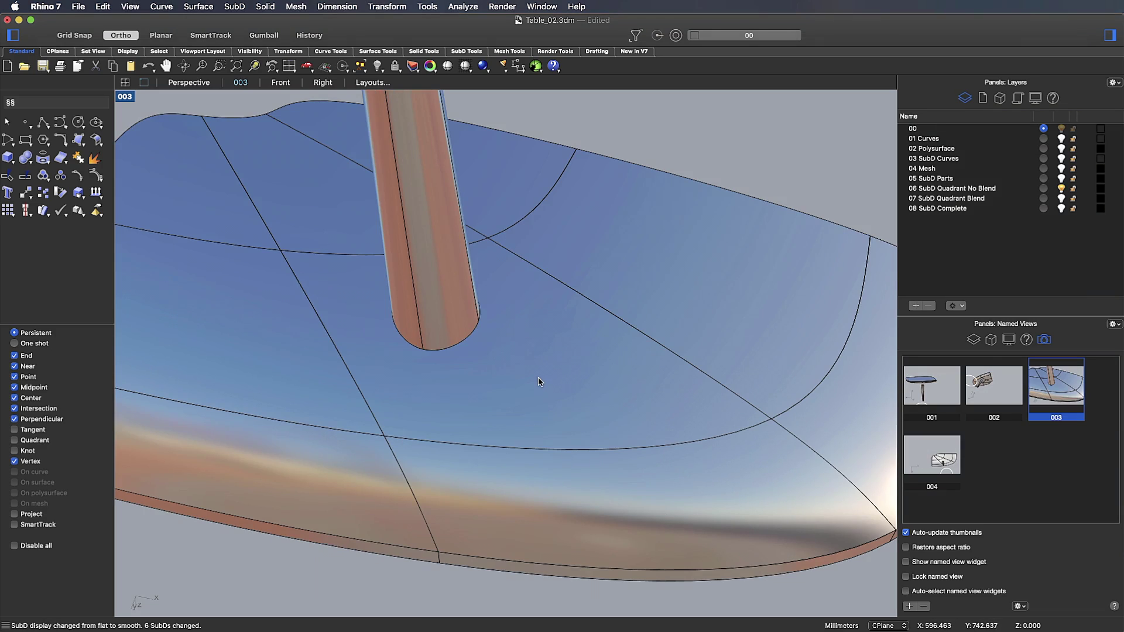
{"action": "scroll", "coordinate": [537, 381], "scroll_direction": "down", "scroll_amount": 5}
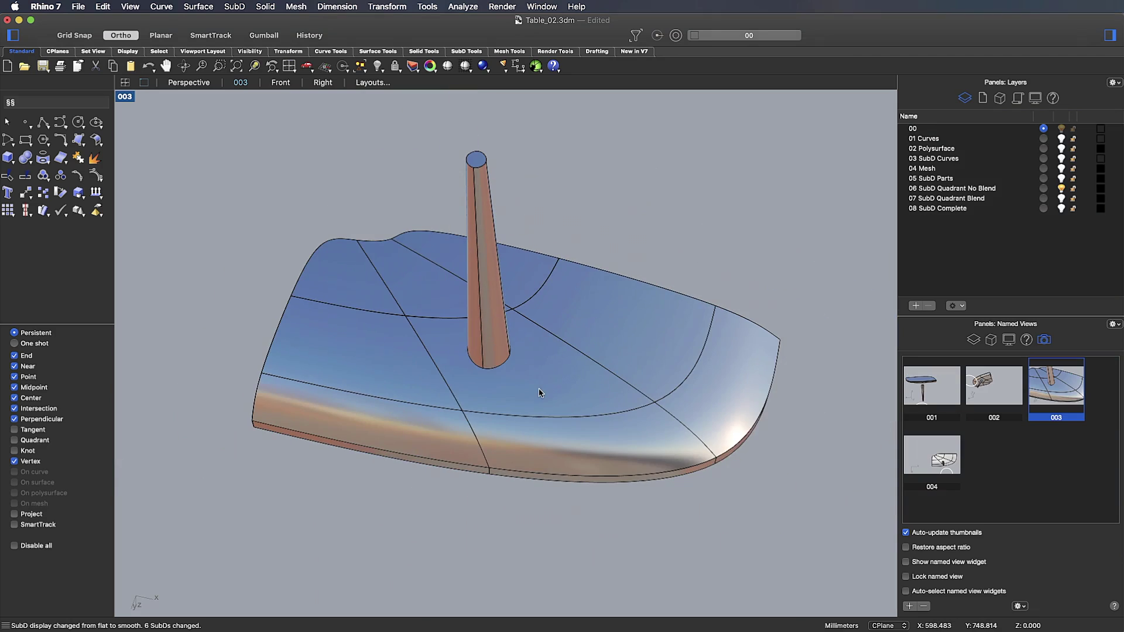
{"action": "mouse_move", "coordinate": [564, 407]}
{"action": "right_mouse_down"}
{"action": "mouse_move", "coordinate": [567, 397]}
{"action": "mouse_move", "coordinate": [568, 408]}
{"action": "right_mouse_up"}
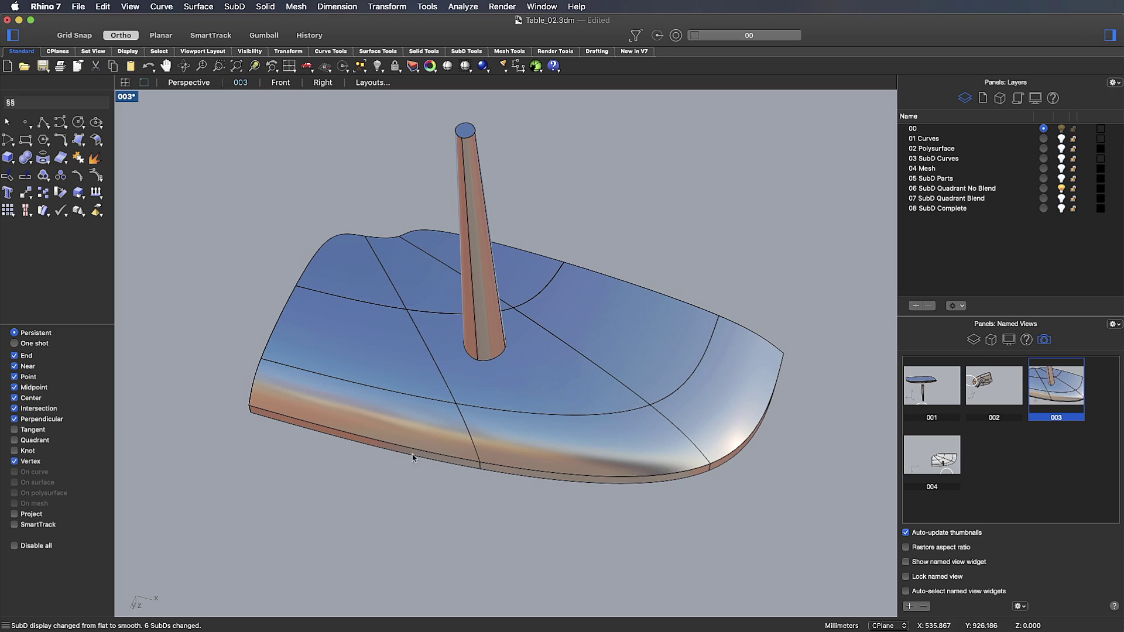
{"action": "right_click_drag", "start_coordinate": [473, 332], "coordinate": [490, 380]}
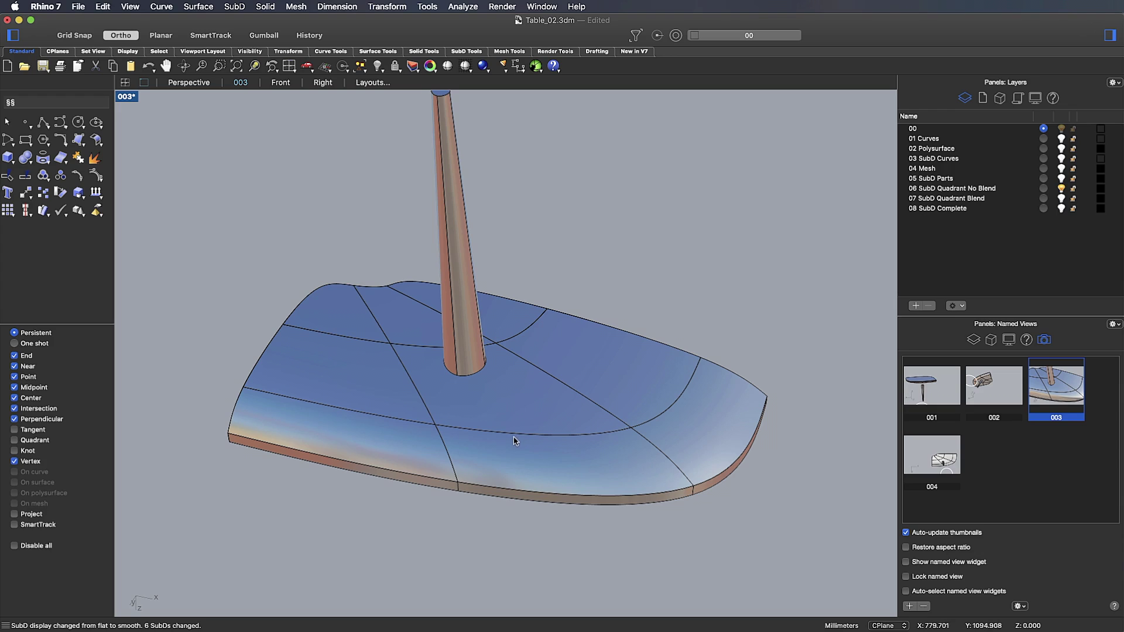
- Delete the tabletop face around the leg base, checking the result in flat and smooth display
{"action": "left_click", "coordinate": [508, 416], "text": "shift+super"}
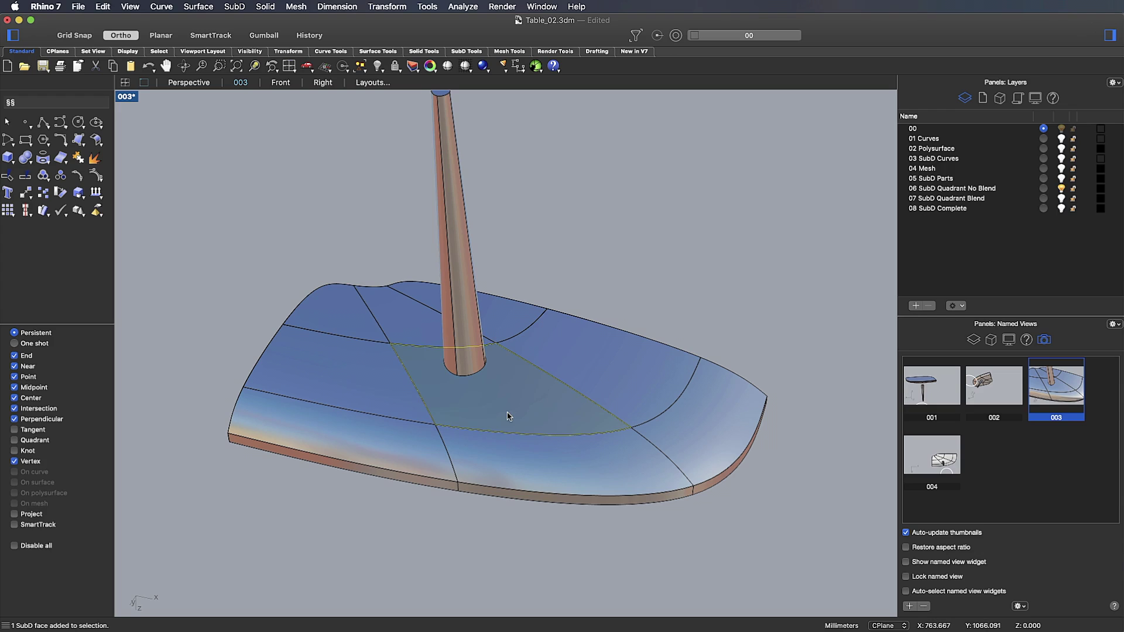
{"action": "key", "text": "Delete"}
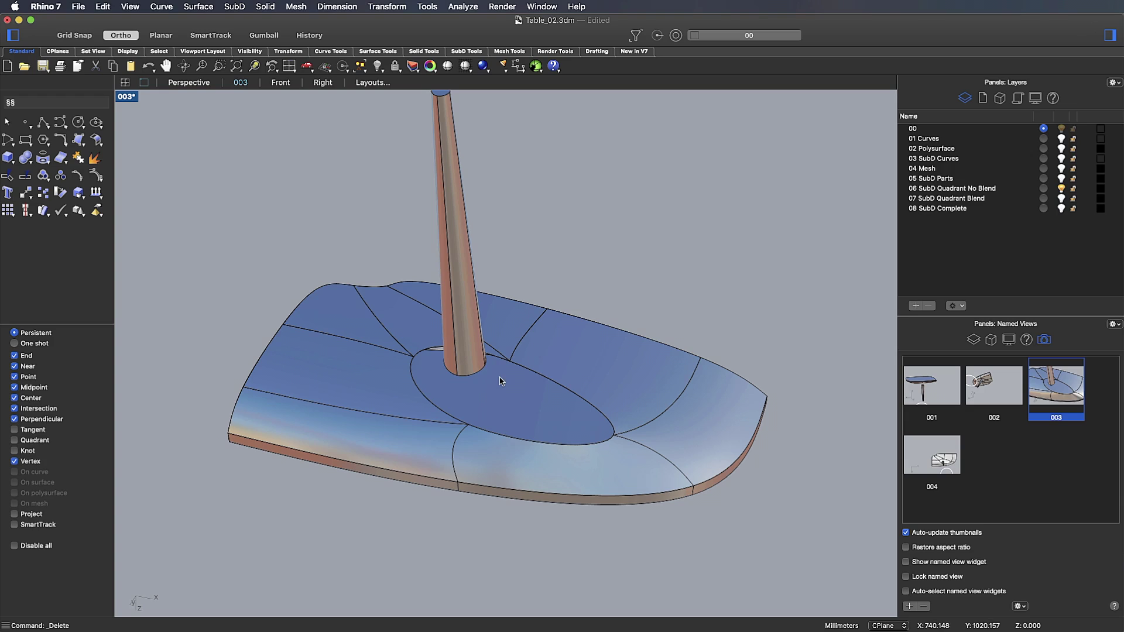
{"action": "key", "text": "Tab"}
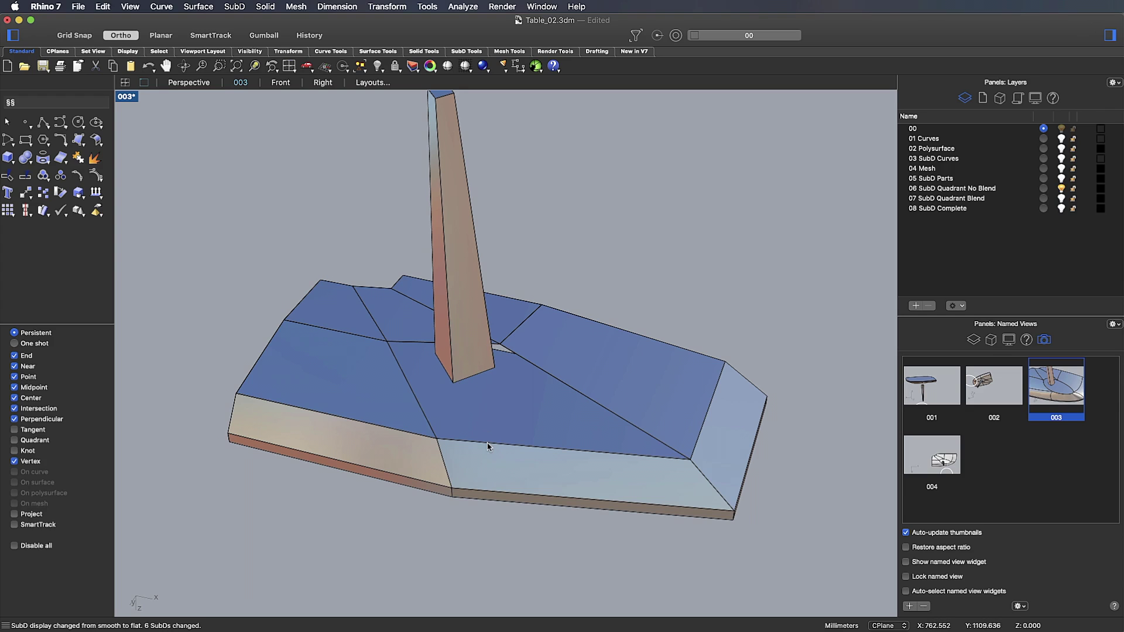
{"action": "key", "text": "Tab"}
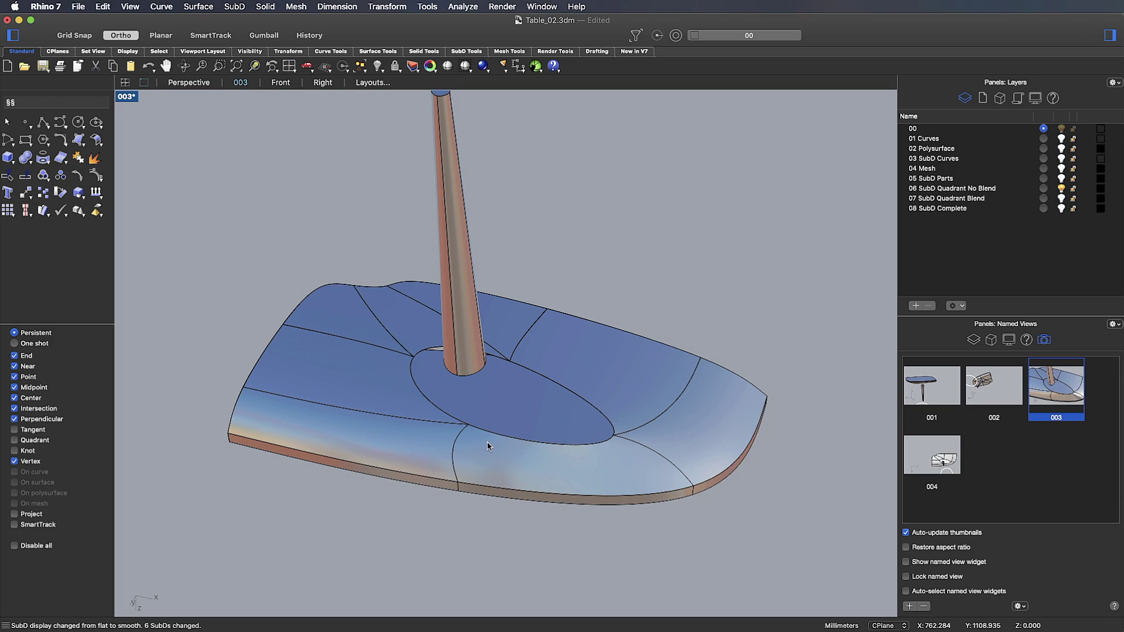
{"action": "left_click", "coordinate": [467, 51]}
- Start a SubD Bridge between the leg-base edge loop and the elliptical opening's edge loop
{"action": "left_click", "coordinate": [465, 65]}
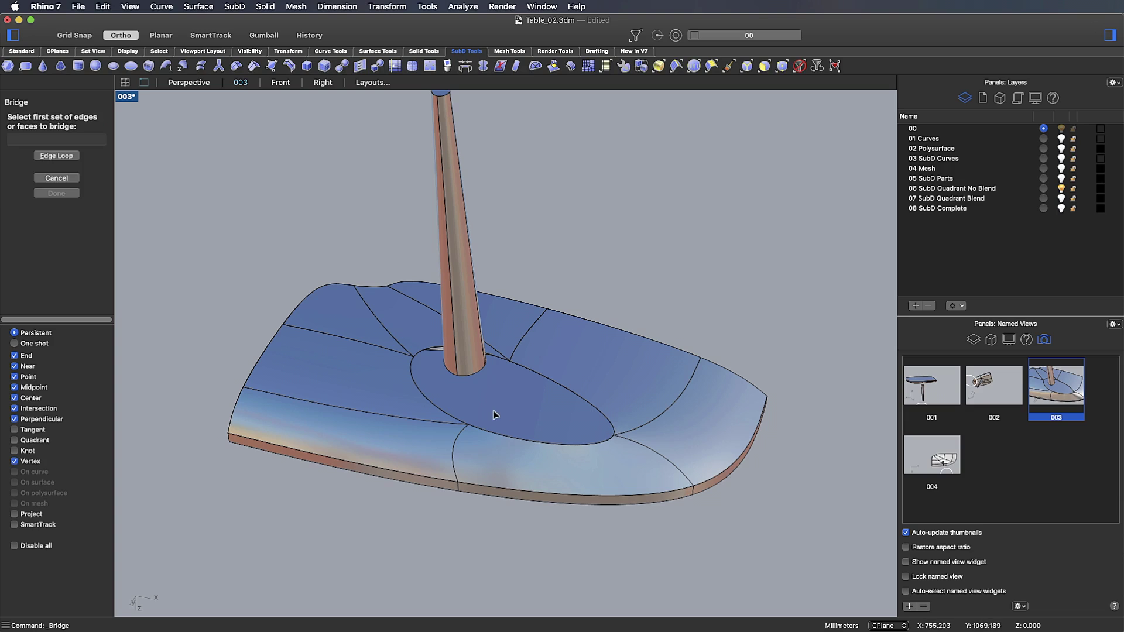
{"action": "left_click", "coordinate": [465, 383]}
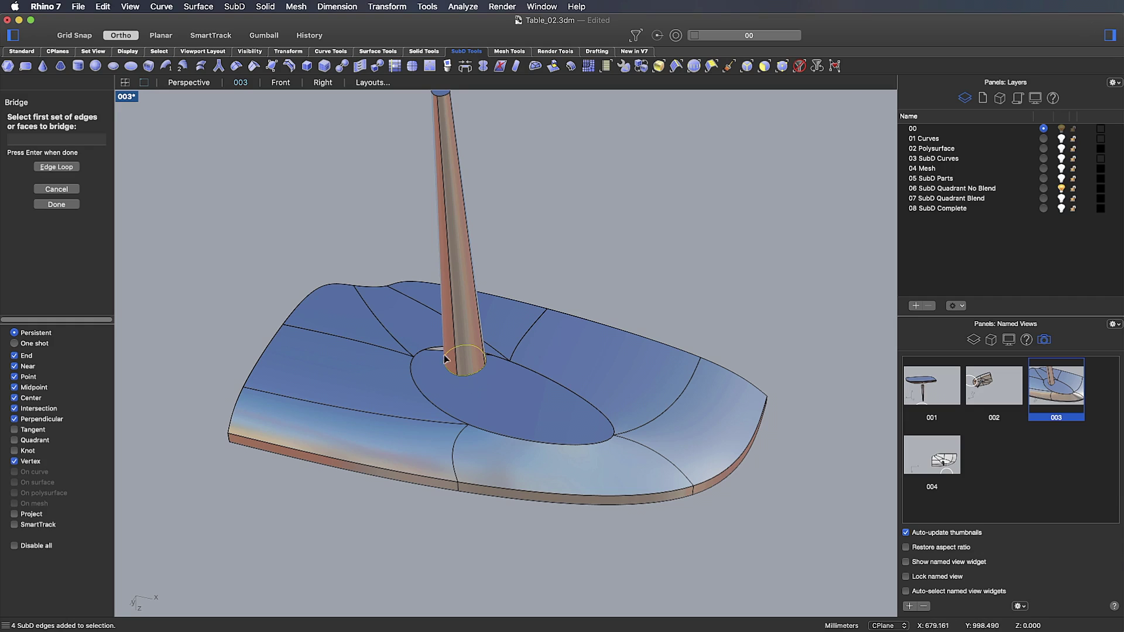
{"action": "key", "text": "Return"}
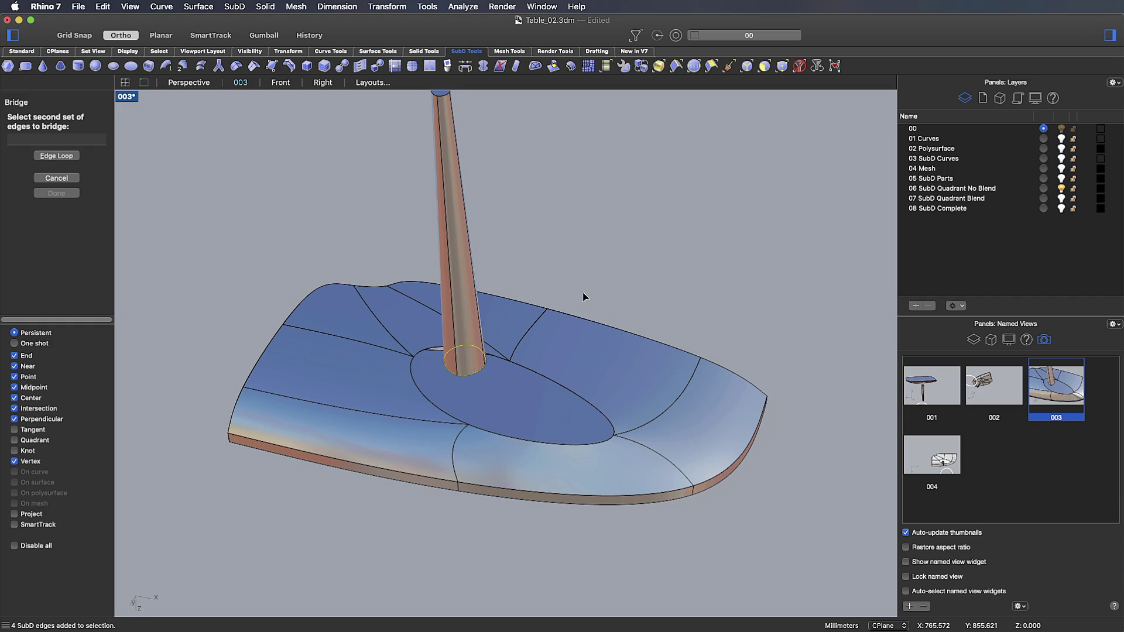
{"action": "left_click", "coordinate": [490, 434]}
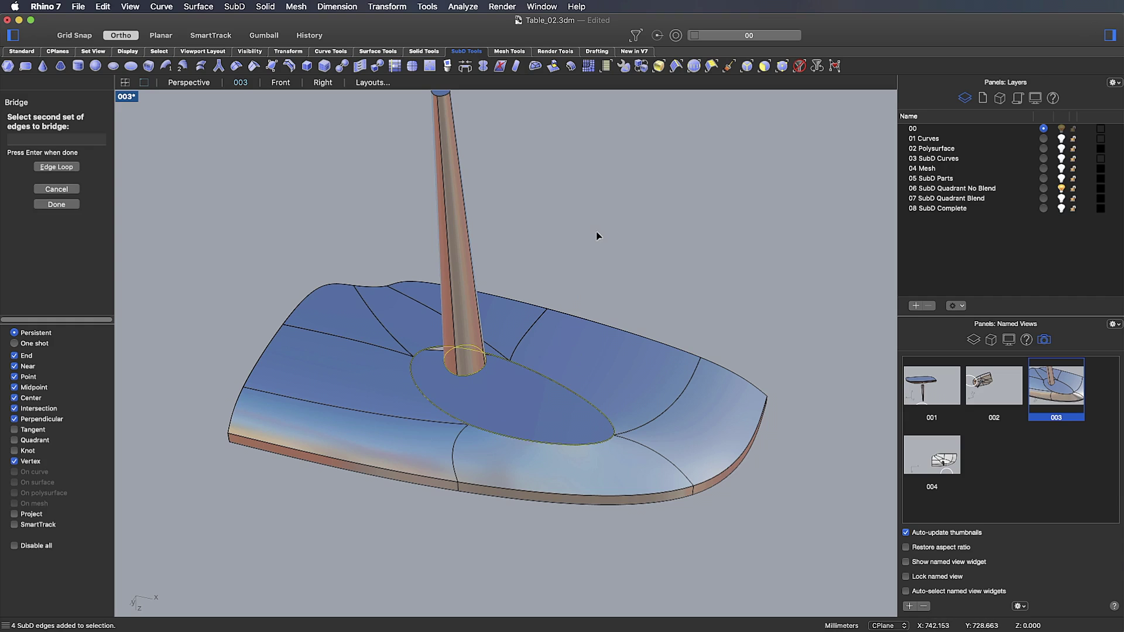
{"action": "key", "text": "Return"}
{"action": "mouse_move", "coordinate": [550, 490]}
{"action": "right_mouse_down"}
{"action": "mouse_move", "coordinate": [563, 472]}
{"action": "mouse_move", "coordinate": [544, 480]}
{"action": "right_mouse_up"}
{"action": "scroll", "coordinate": [527, 451], "scroll_direction": "down", "scroll_amount": 3}
{"action": "scroll", "coordinate": [472, 402], "scroll_direction": "up", "scroll_amount": 5}
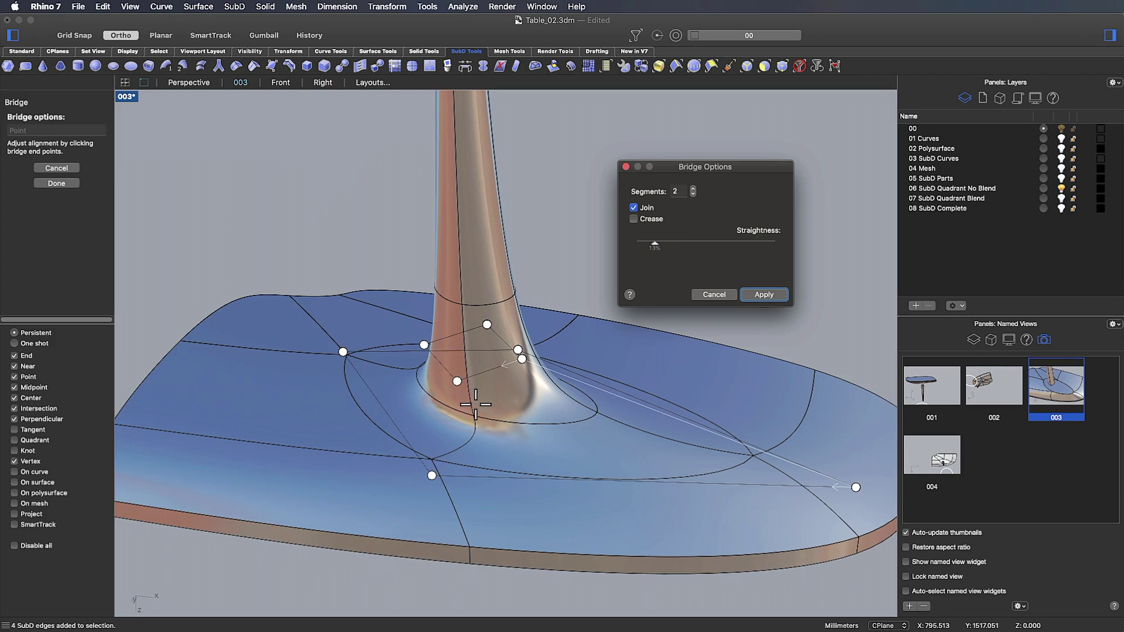
- Set the bridge to 2 segments, adjust its straightness, and apply it
{"action": "left_click", "coordinate": [693, 189]}
{"action": "left_click", "coordinate": [693, 189]}
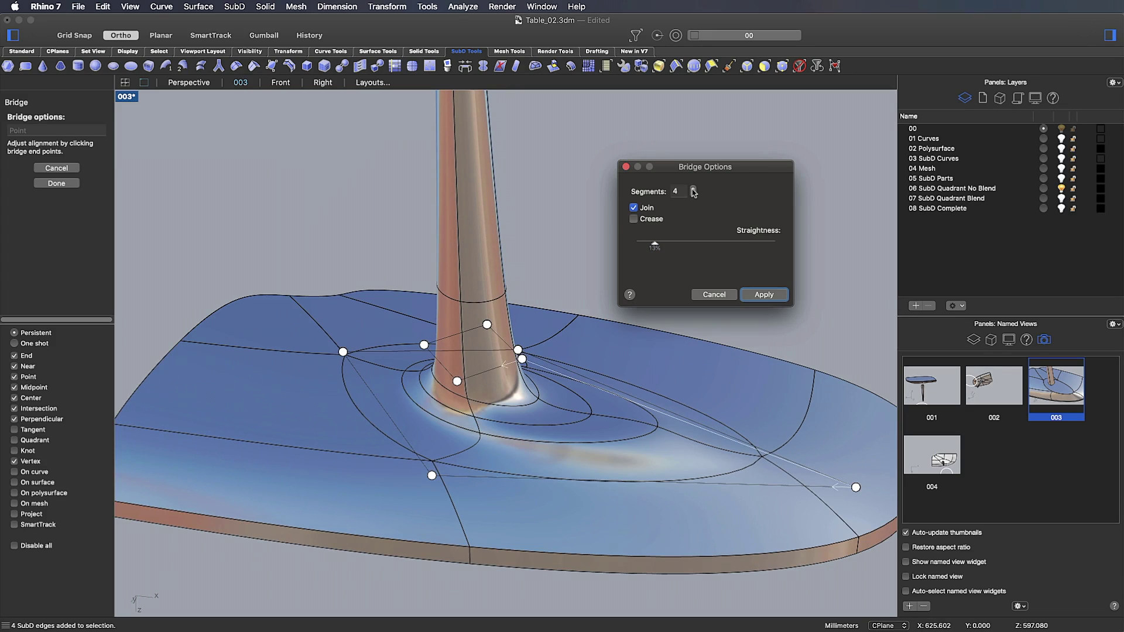
{"action": "left_click", "coordinate": [694, 196]}
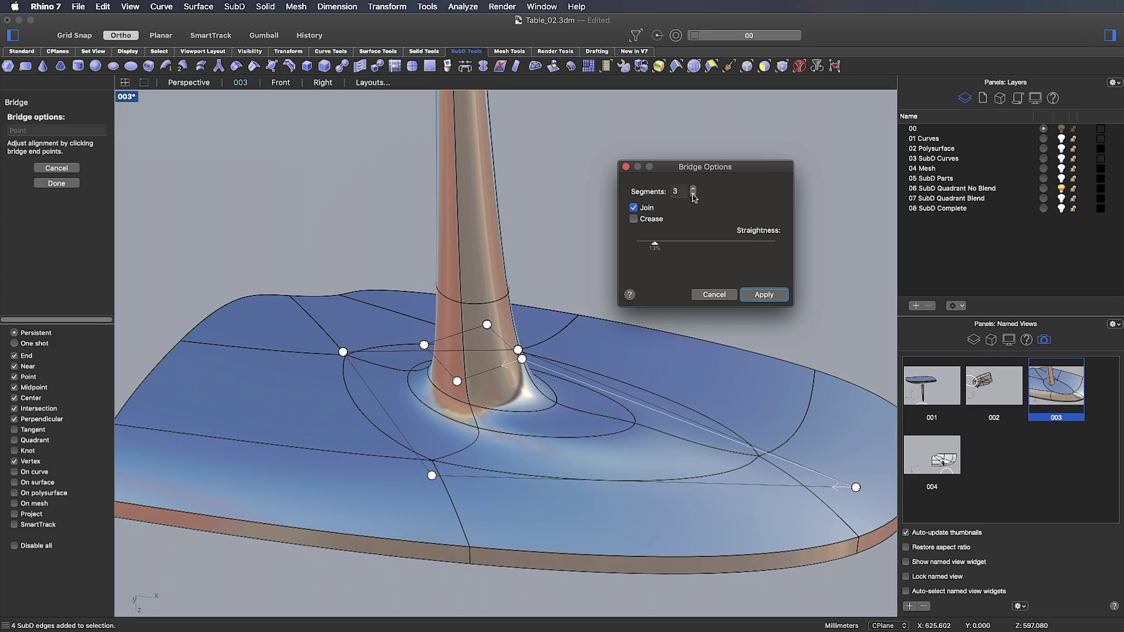
{"action": "left_click", "coordinate": [693, 196]}
{"action": "left_click_drag", "start_coordinate": [654, 243], "coordinate": [652, 271]}
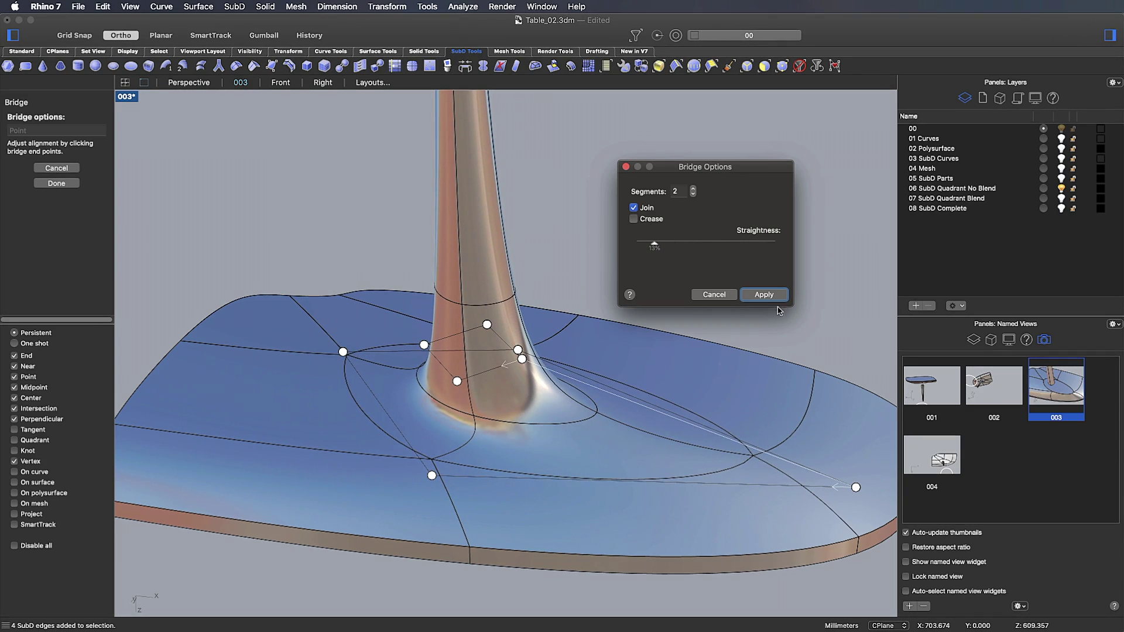
{"action": "left_click", "coordinate": [763, 294]}
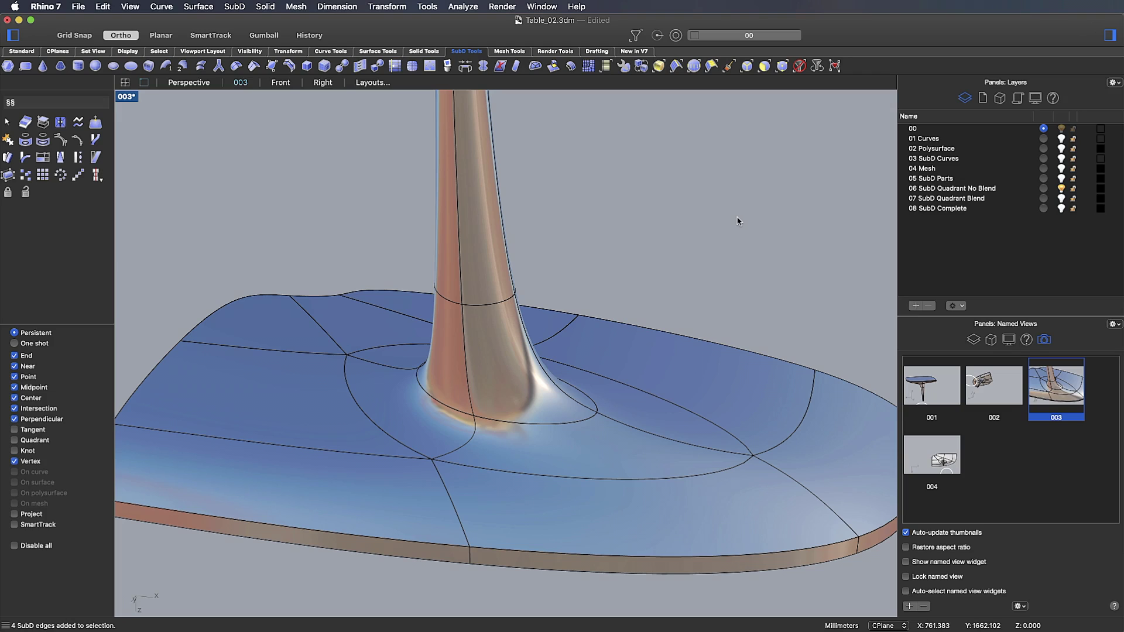
- Slide two edge loops at the leg base along the surface to refine the flare
{"action": "double_click", "coordinate": [520, 422]}
{"action": "left_click", "coordinate": [394, 66]}
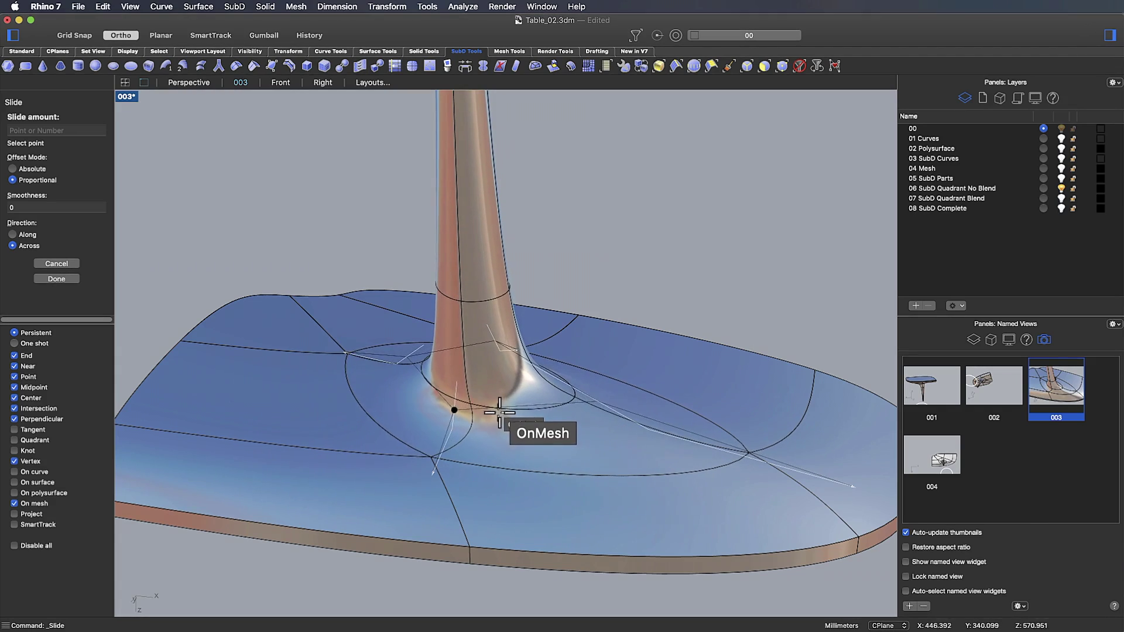
{"action": "left_click", "coordinate": [501, 412]}
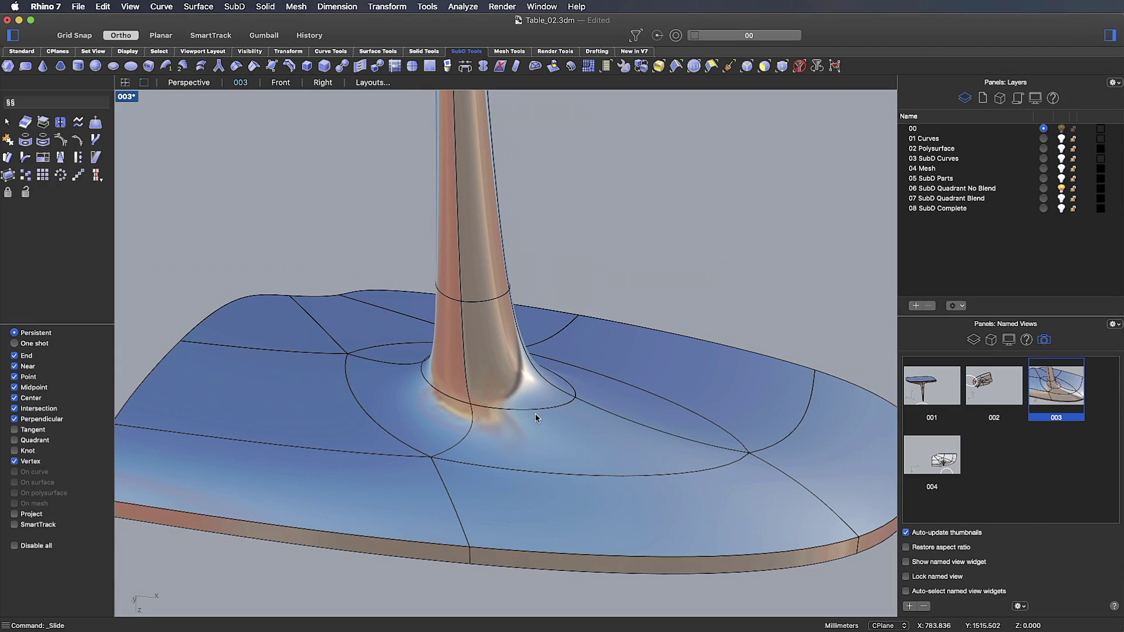
{"action": "left_click", "coordinate": [566, 386]}
{"action": "key", "text": "Return"}
{"action": "key", "text": "Return"}
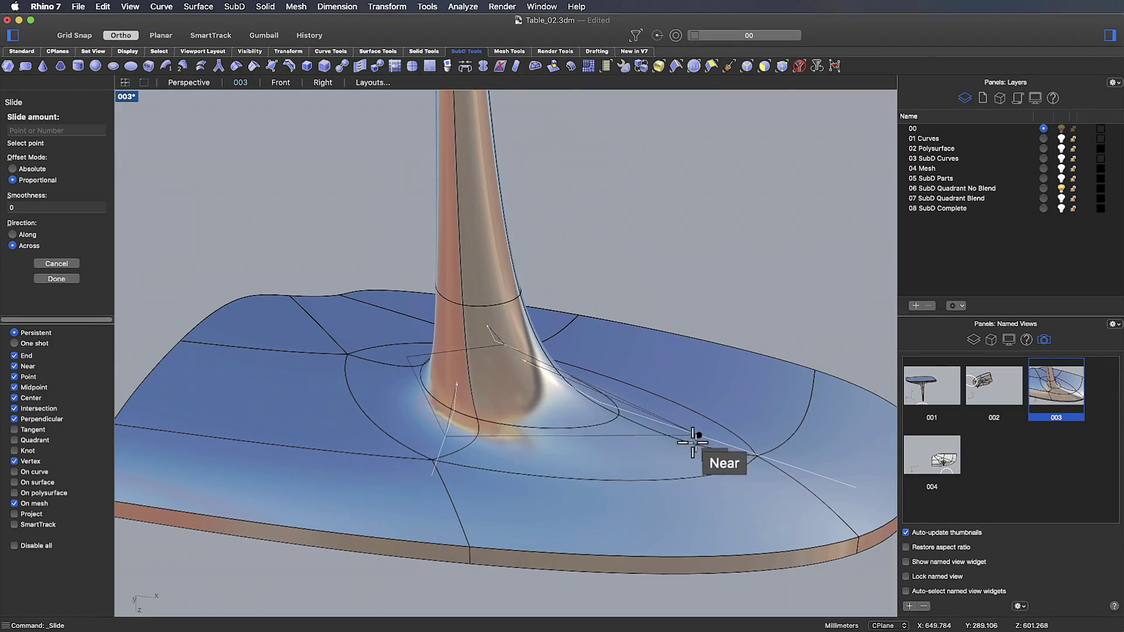
{"action": "left_click", "coordinate": [643, 430]}
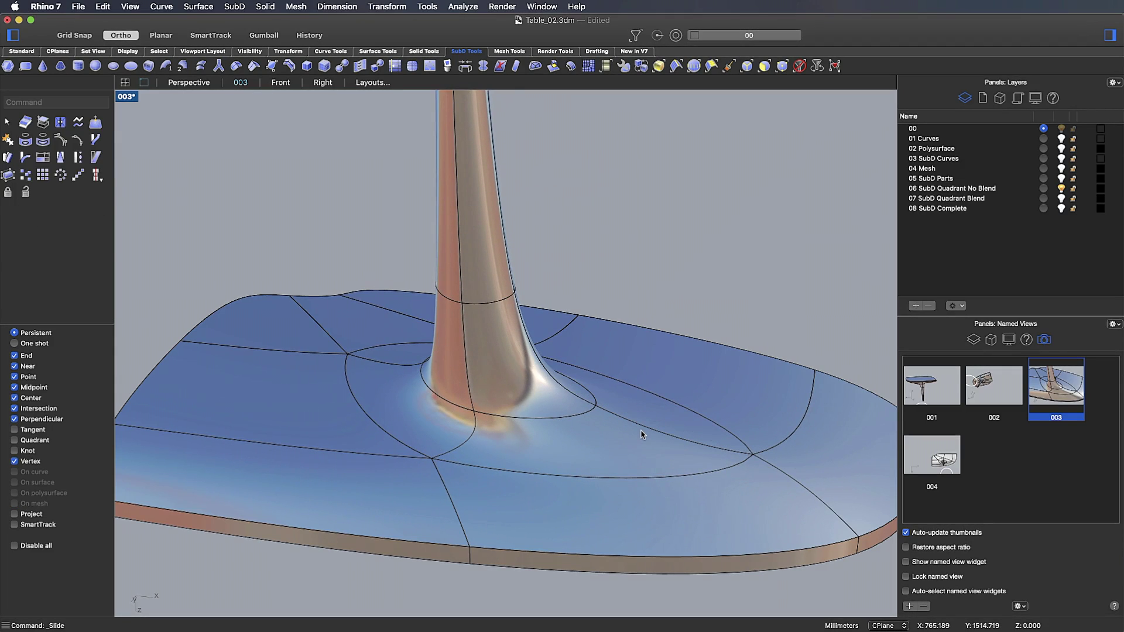
{"action": "scroll", "coordinate": [622, 451], "scroll_direction": "down", "scroll_amount": 6}
- Zoom and orbit onto the leg's top cap and start the SubD Bevel command
{"action": "mouse_move", "coordinate": [631, 349]}
{"action": "right_mouse_down"}
{"action": "mouse_move", "coordinate": [618, 354]}
{"action": "mouse_move", "coordinate": [631, 349]}
{"action": "right_mouse_up"}
{"action": "scroll", "coordinate": [534, 287], "scroll_direction": "up", "scroll_amount": 10}
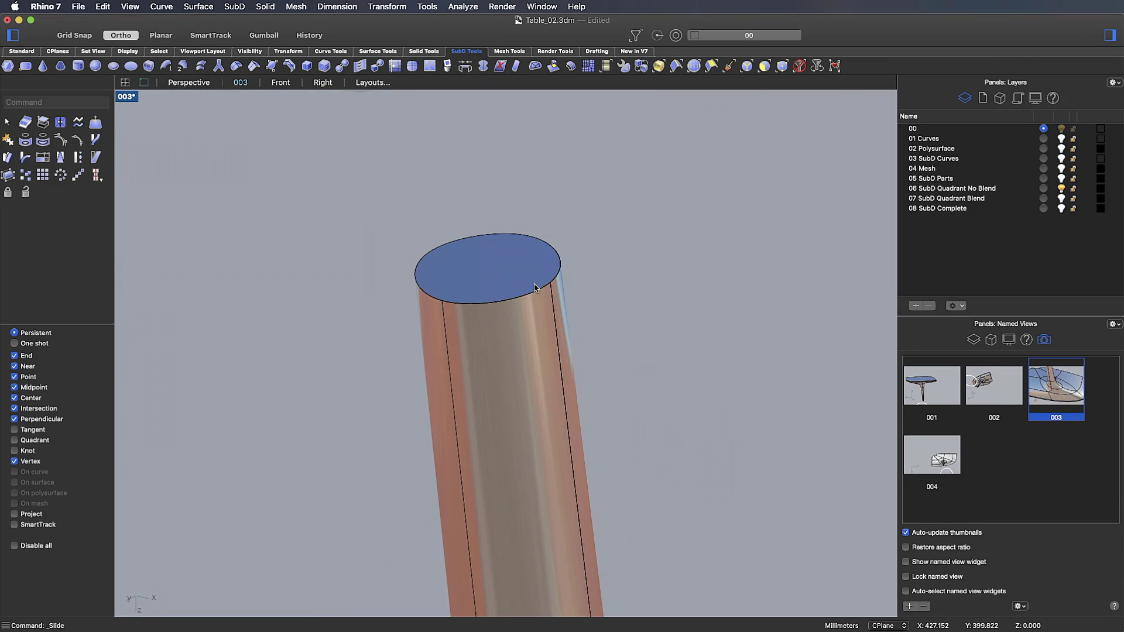
{"action": "scroll", "coordinate": [538, 291], "scroll_direction": "down", "scroll_amount": 6}
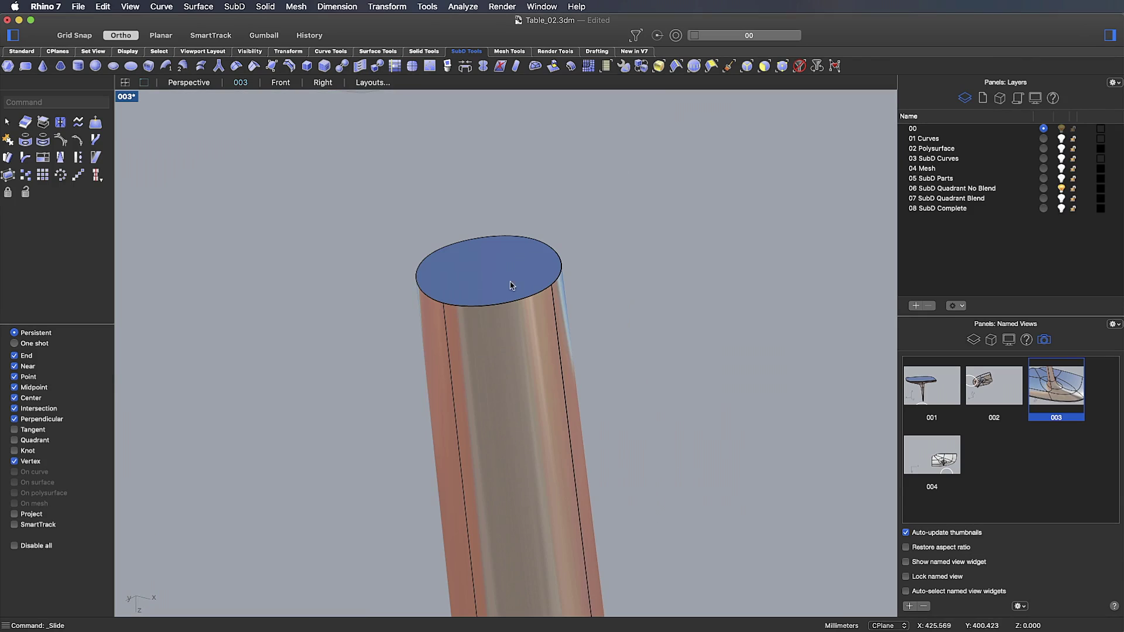
{"action": "scroll", "coordinate": [453, 272], "scroll_direction": "up", "scroll_amount": 5}
{"action": "mouse_move", "coordinate": [535, 309]}
{"action": "right_mouse_down"}
{"action": "mouse_move", "coordinate": [505, 304]}
{"action": "mouse_move", "coordinate": [527, 309]}
{"action": "right_mouse_up"}
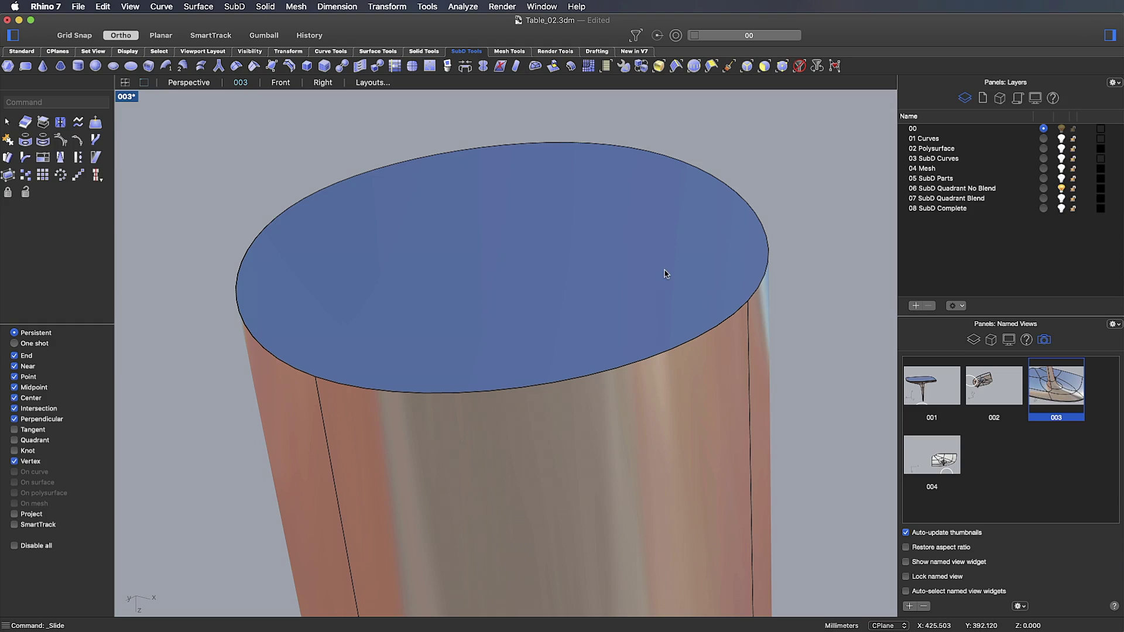
{"action": "left_click", "coordinate": [324, 66]}
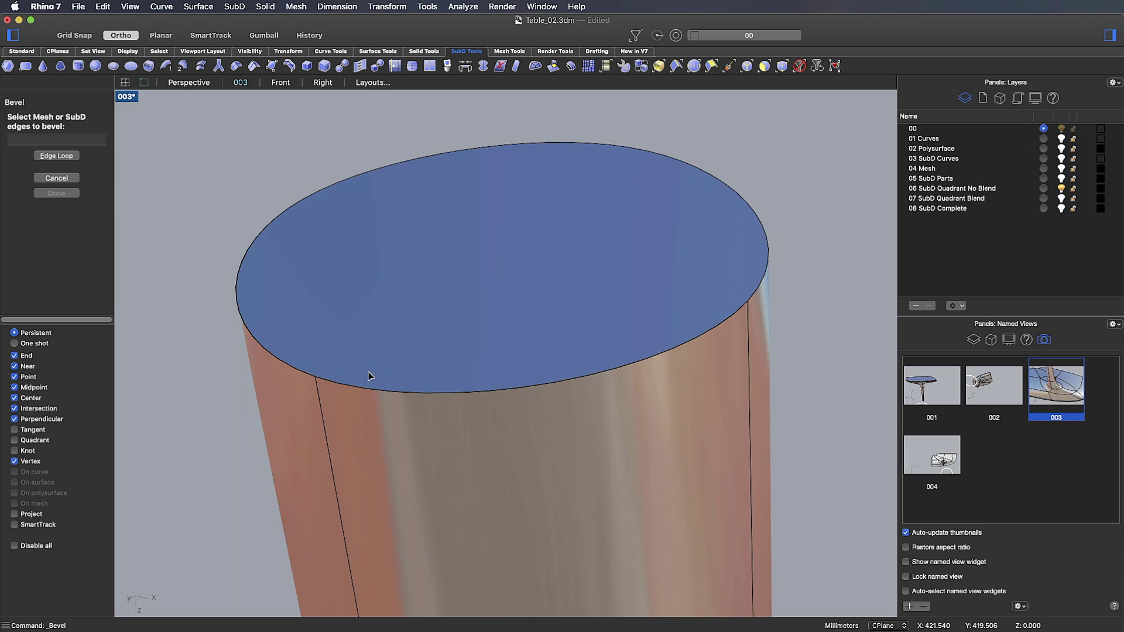
- Bevel the leg's top edge loop with 3 segments
{"action": "double_click", "coordinate": [378, 394]}
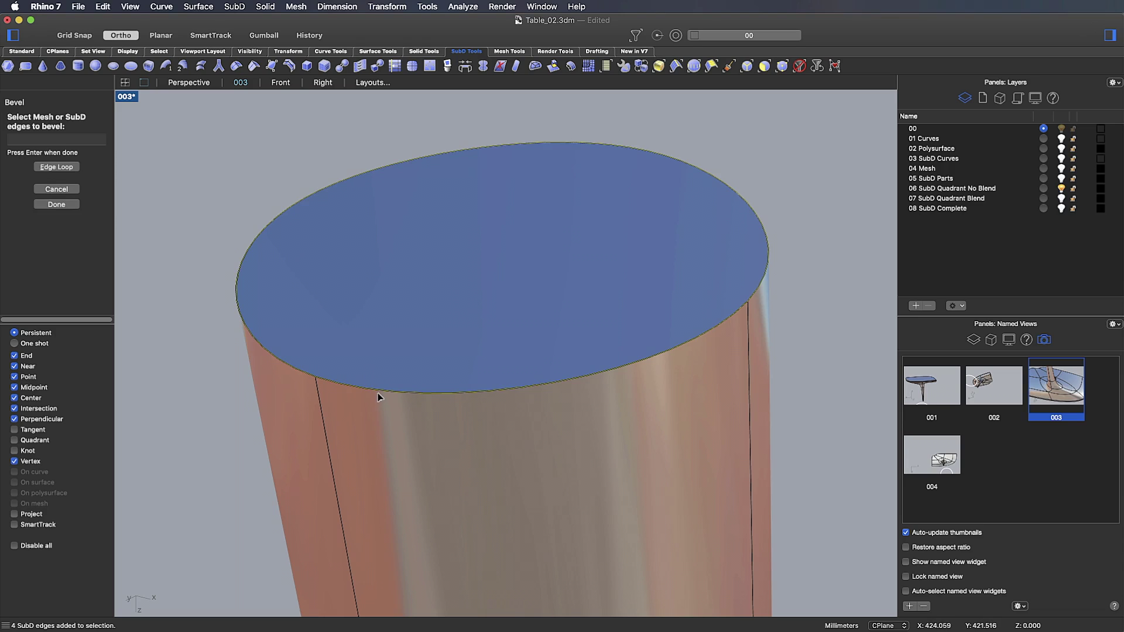
{"action": "scroll", "coordinate": [434, 422], "scroll_direction": "down", "scroll_amount": 5}
{"action": "scroll", "coordinate": [437, 392], "scroll_direction": "up", "scroll_amount": 3}
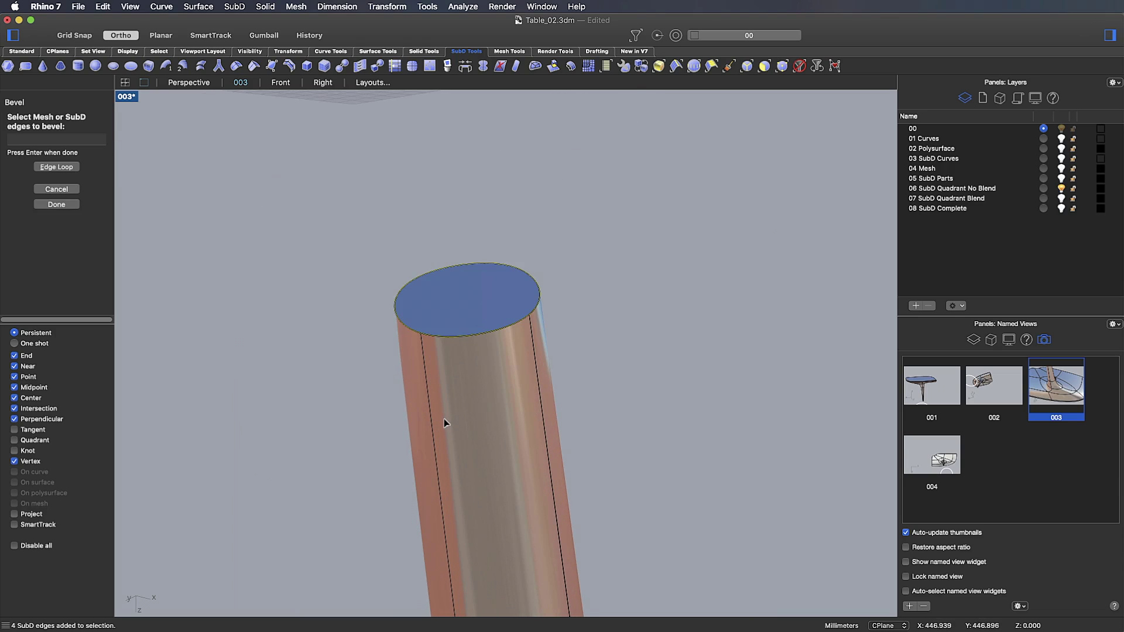
{"action": "key", "text": "Return"}
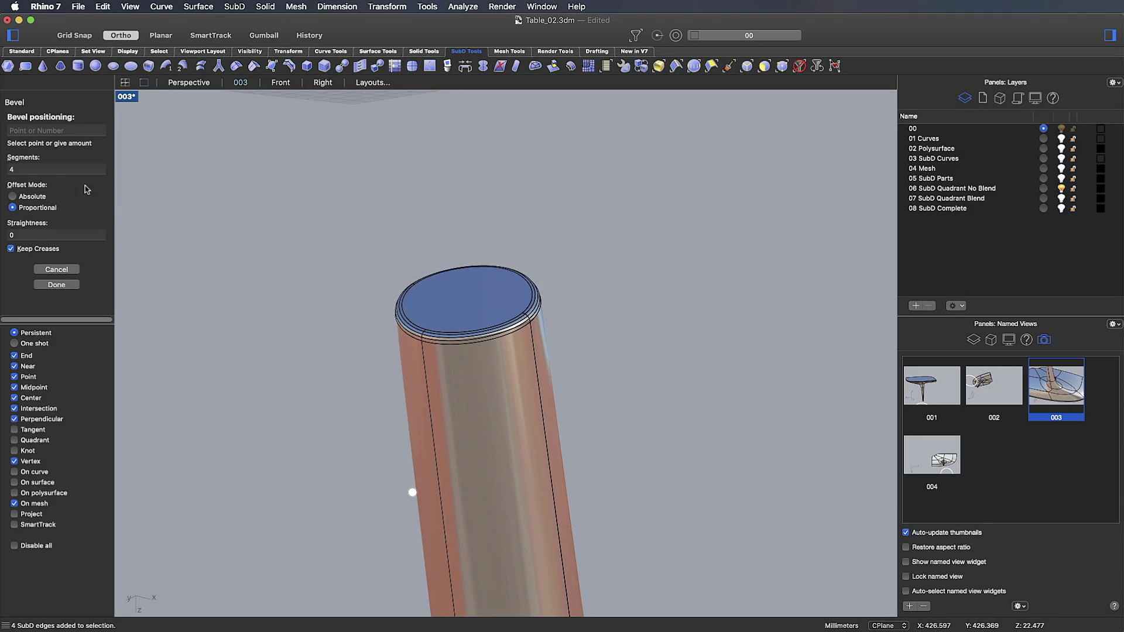
{"action": "left_click", "coordinate": [25, 172]}
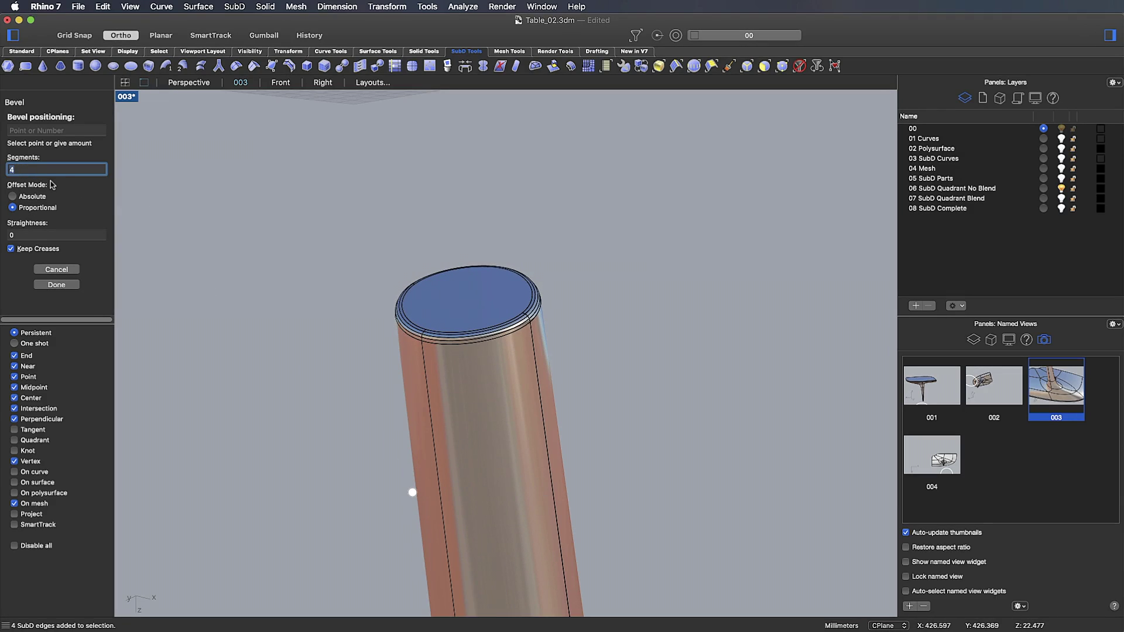
{"action": "type", "text": "3"}
{"action": "key", "text": "Return"}
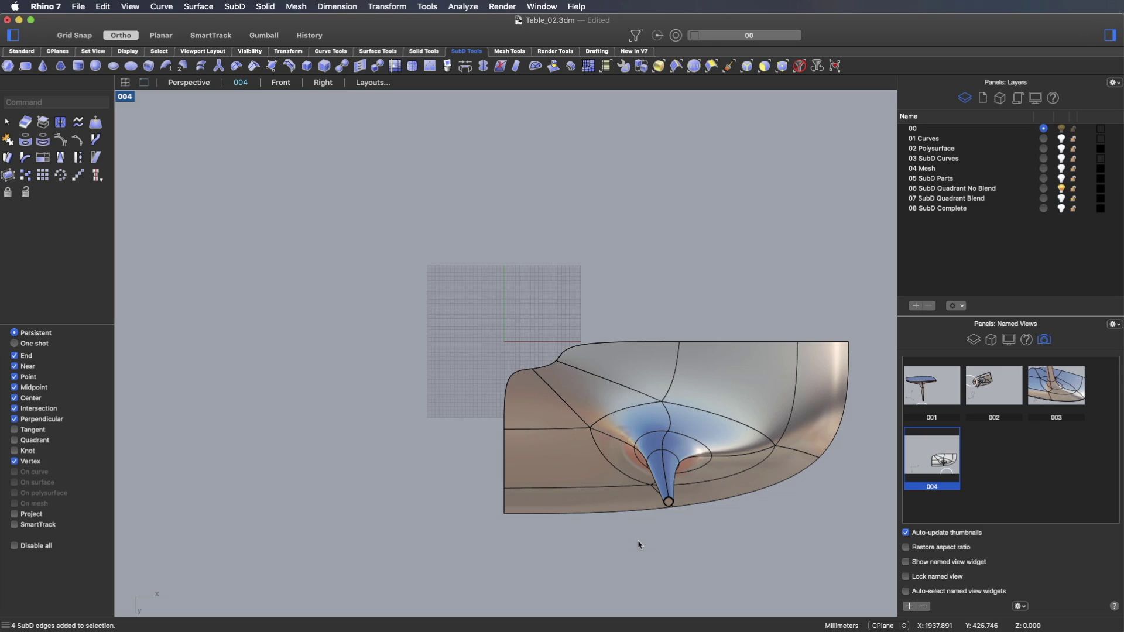
- Mirror the flat-displayed quadrant across the Y axis, then both halves across the X axis
{"action": "key", "text": "Tab"}
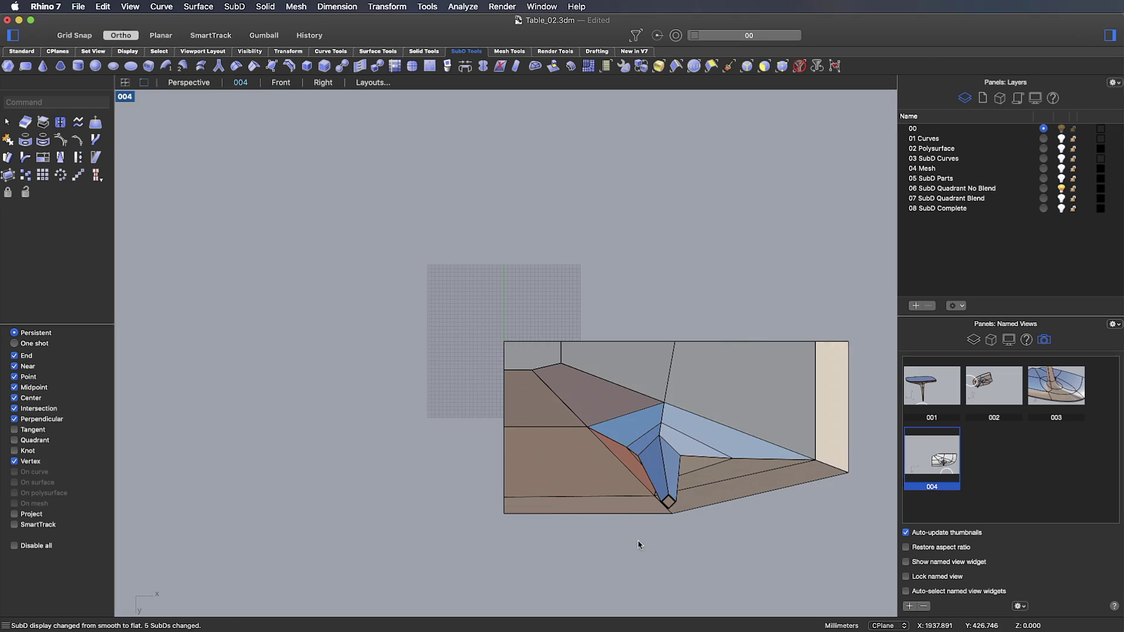
{"action": "left_click", "coordinate": [599, 468]}
{"action": "left_click", "coordinate": [387, 6]}
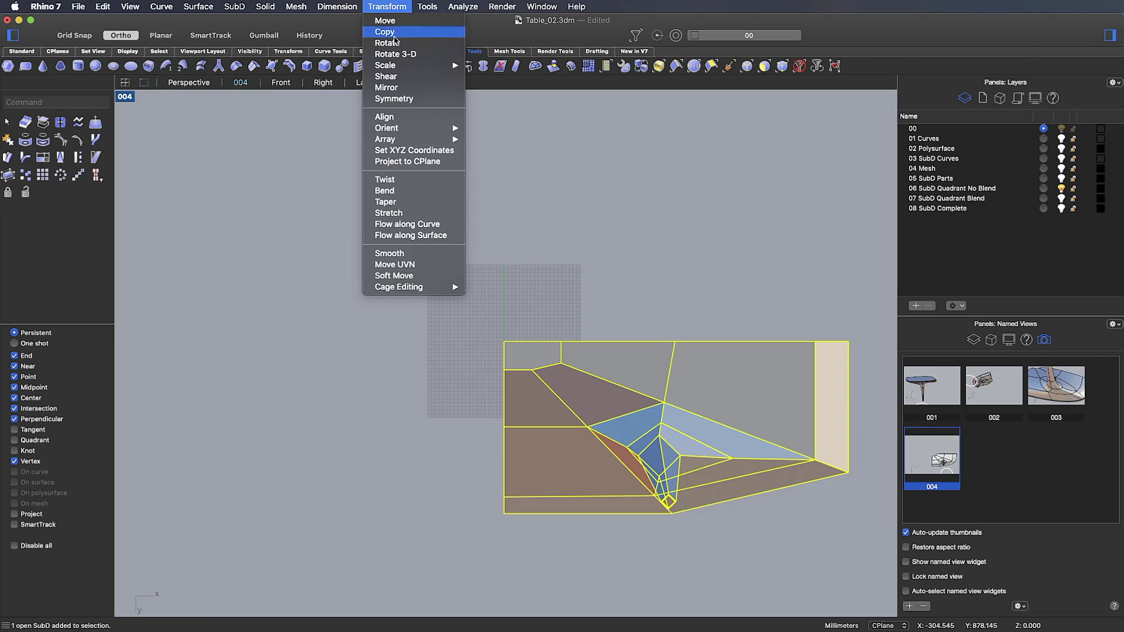
{"action": "left_click", "coordinate": [397, 89]}
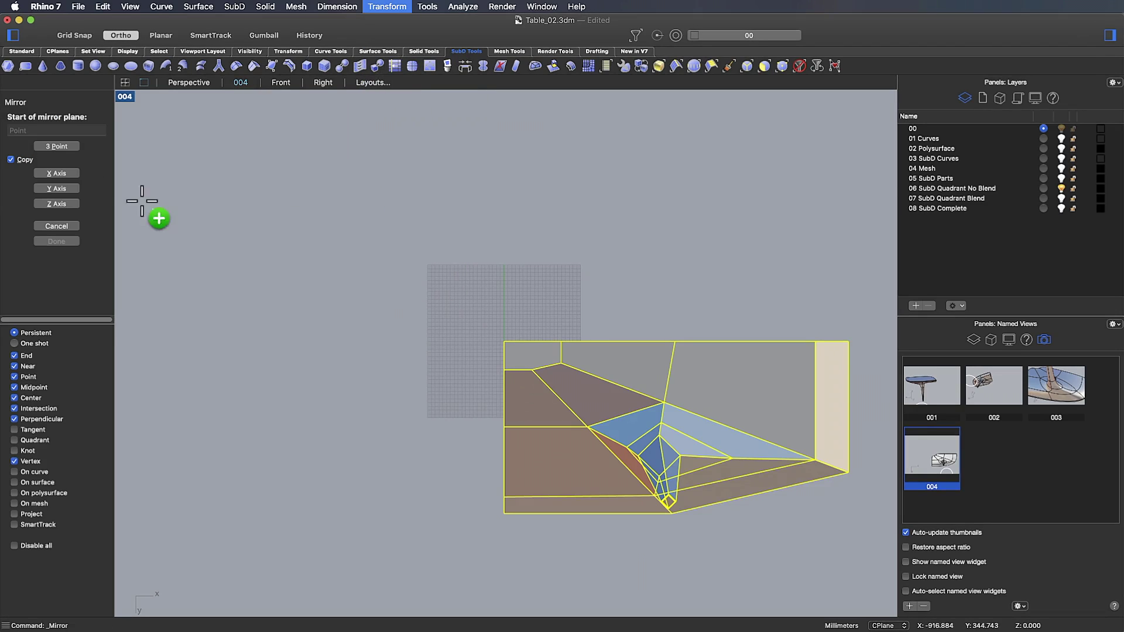
{"action": "left_click", "coordinate": [57, 189]}
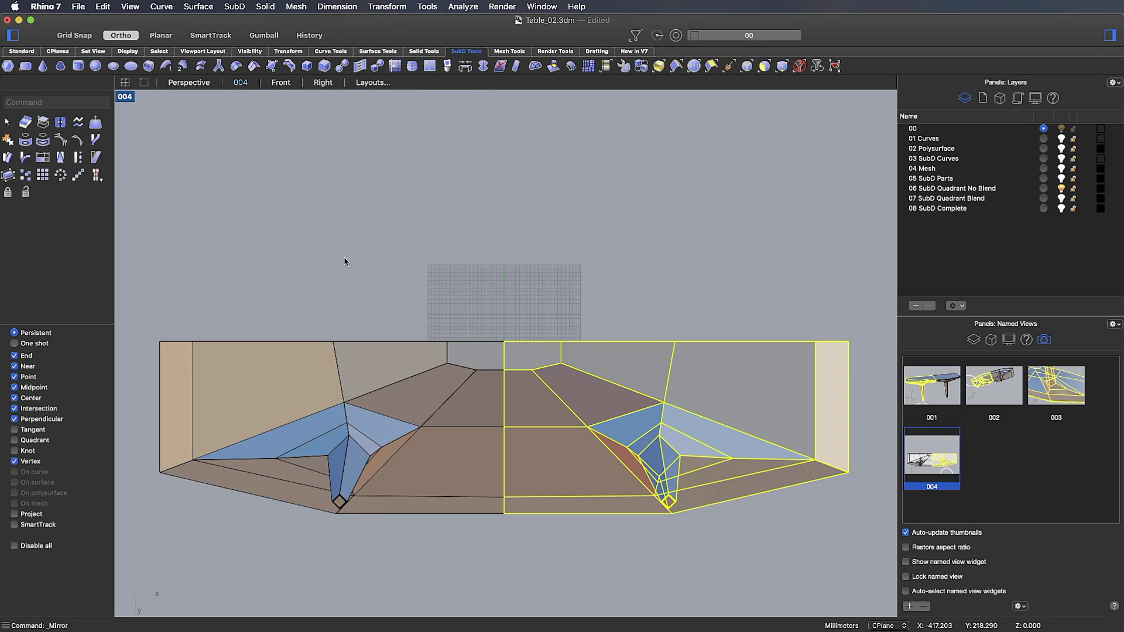
{"action": "right_click", "coordinate": [603, 207]}
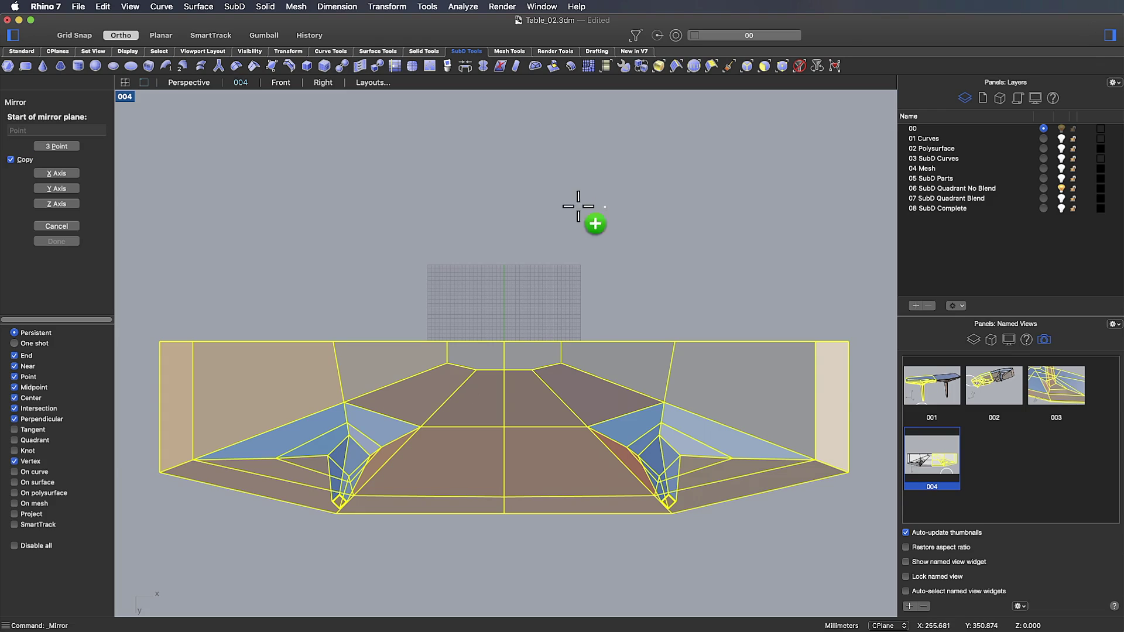
{"action": "left_click", "coordinate": [57, 174]}
{"action": "key", "text": "Escape"}
- Join all four quadrant pieces into one SubD table
{"action": "left_click_drag", "start_coordinate": [580, 144], "coordinate": [446, 547]}
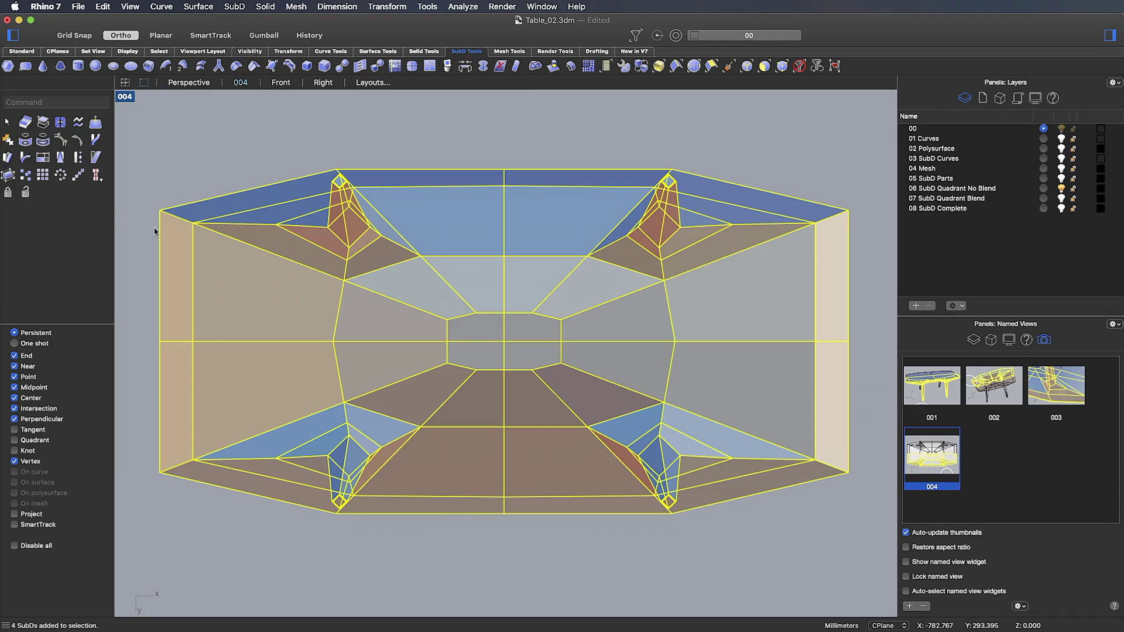
{"action": "left_click", "coordinate": [31, 176]}
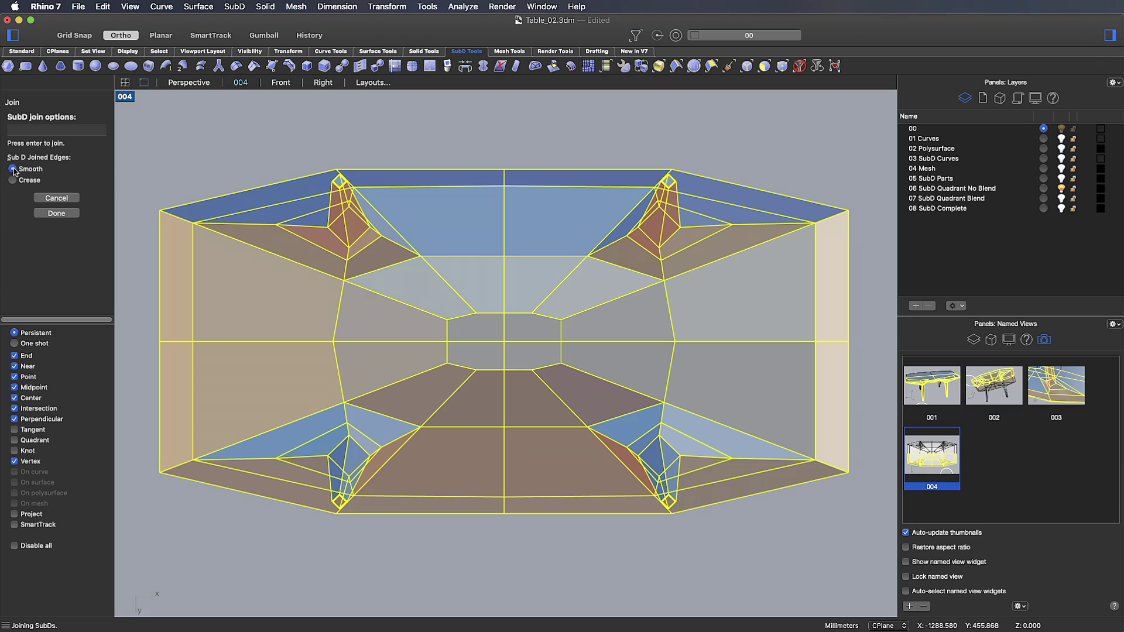
{"action": "left_click", "coordinate": [57, 214]}
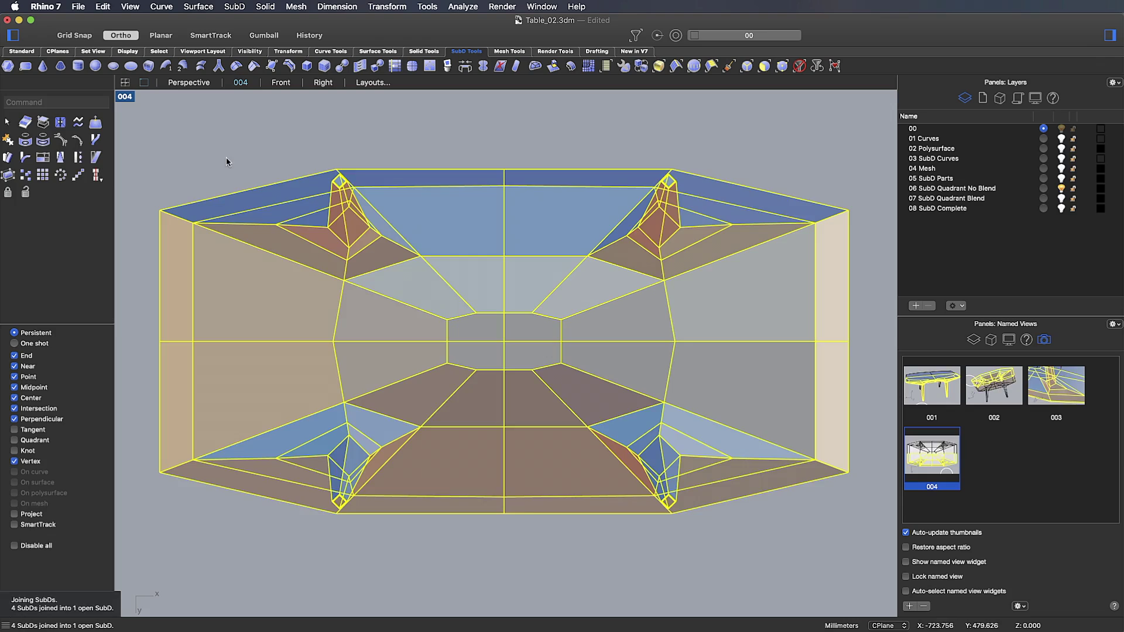
- Maximize the Perspective viewport, orbit under the table and switch the SubD to smooth display
{"action": "double_click", "coordinate": [126, 96]}
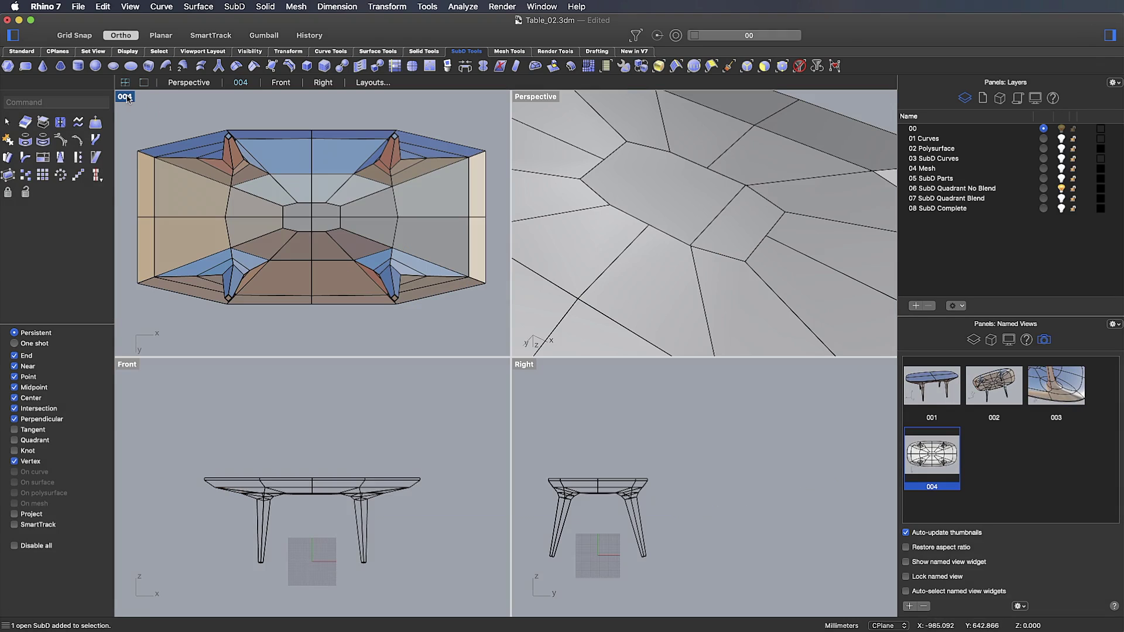
{"action": "left_click", "coordinate": [532, 99]}
{"action": "double_click", "coordinate": [531, 99]}
{"action": "right_click_drag", "start_coordinate": [509, 351], "coordinate": [451, 345]}
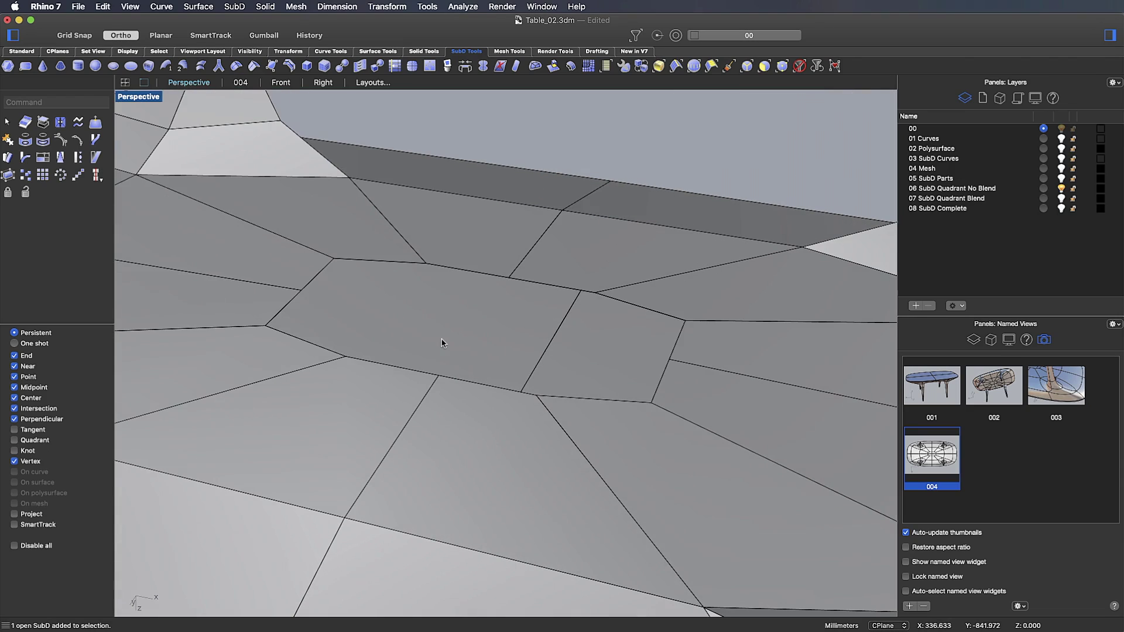
{"action": "key", "text": "Tab"}
- Fill the central underside opening with a single SubD face, then restore named view 001
{"action": "double_click", "coordinate": [501, 389], "text": "ctrl+shift"}
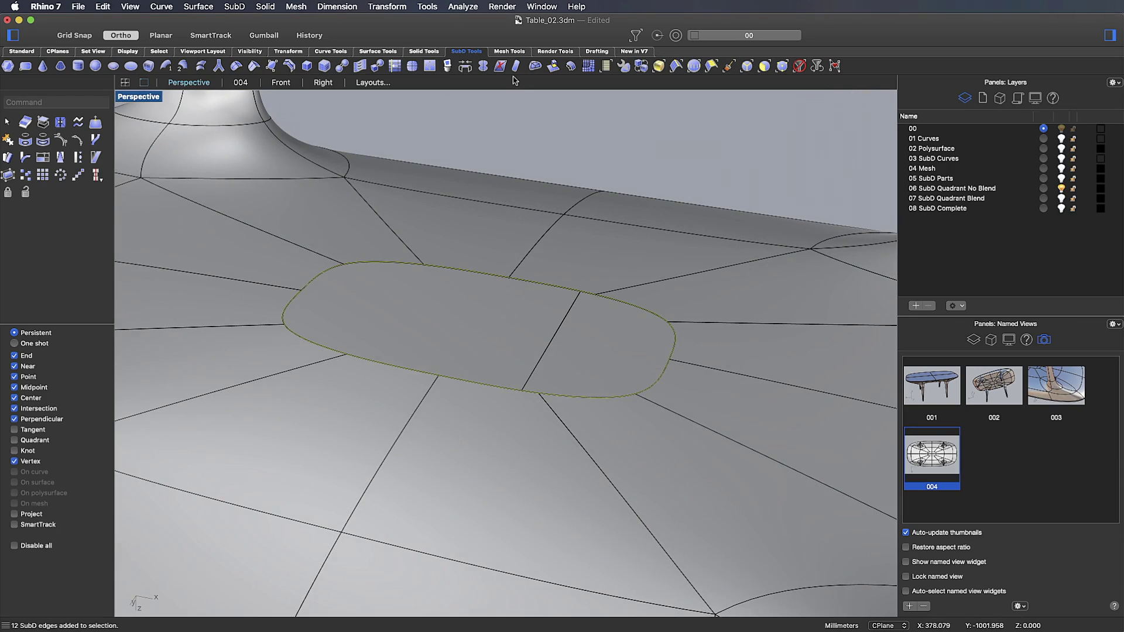
{"action": "left_click", "coordinate": [534, 66]}
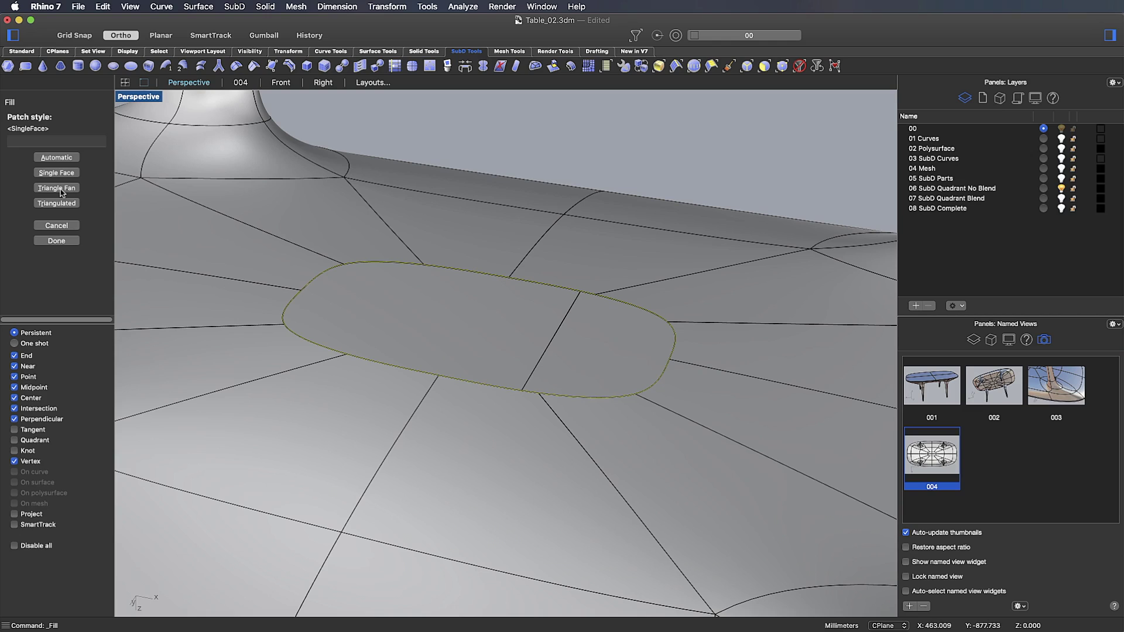
{"action": "left_click", "coordinate": [56, 173]}
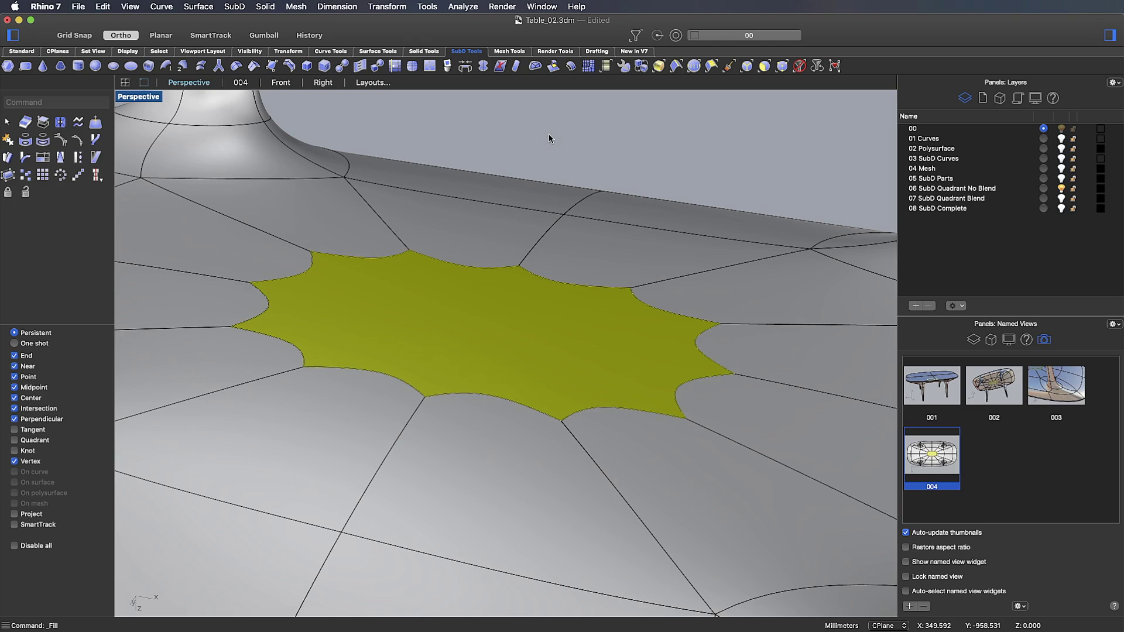
{"action": "key", "text": "Escape"}
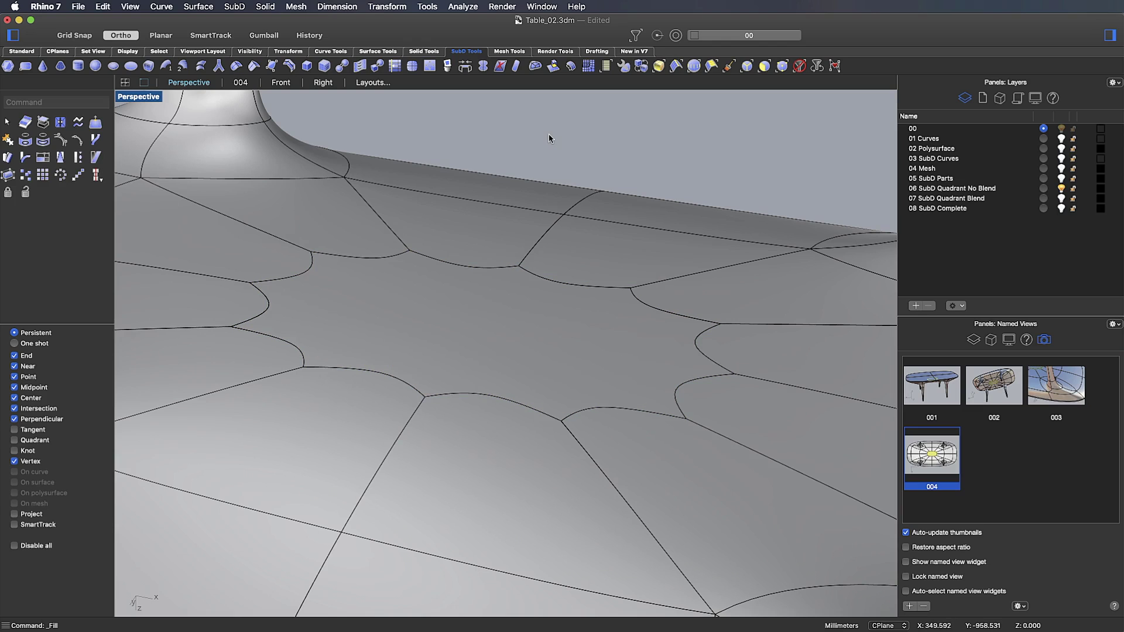
{"action": "double_click", "coordinate": [135, 98]}
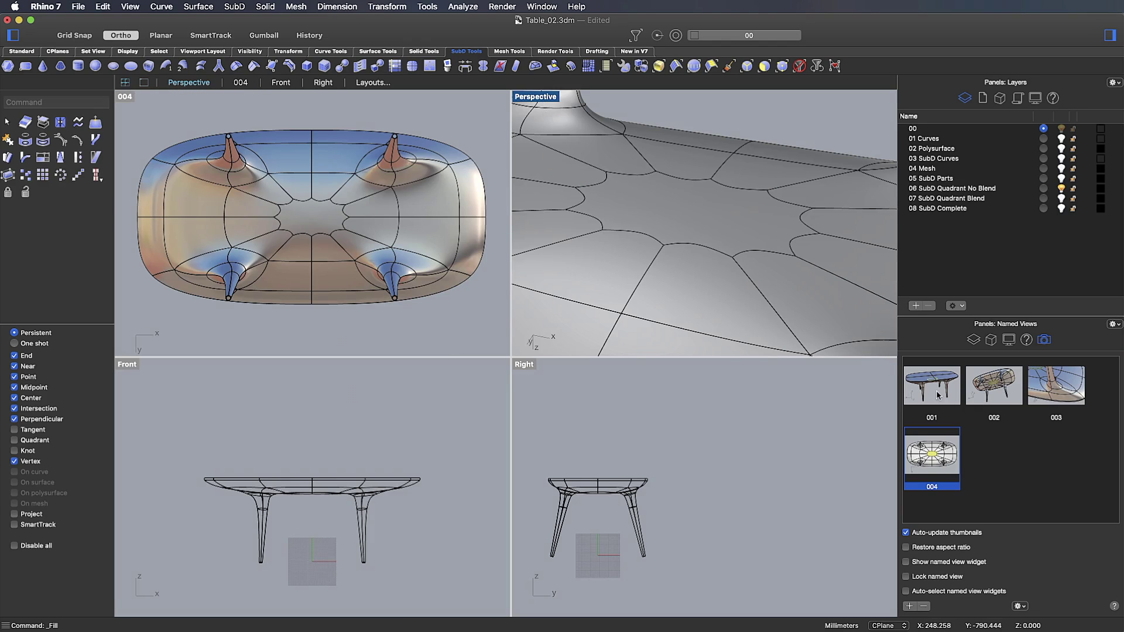
{"action": "double_click", "coordinate": [932, 387]}
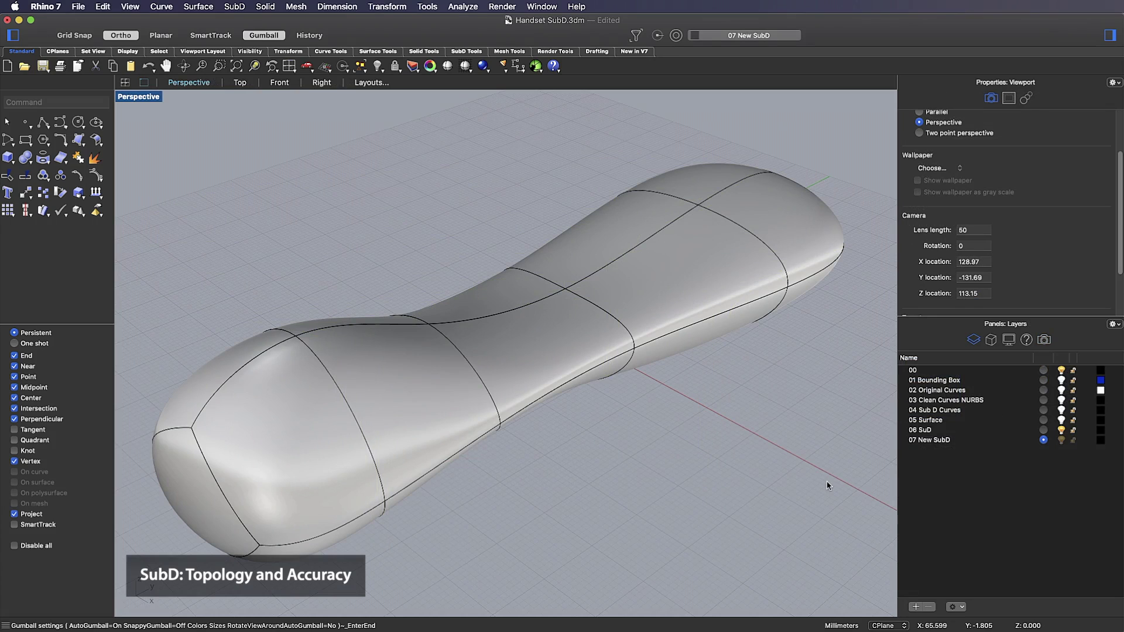
{"action": "left_click", "coordinate": [234, 7]}
{"action": "mouse_move", "coordinate": [265, 132]}
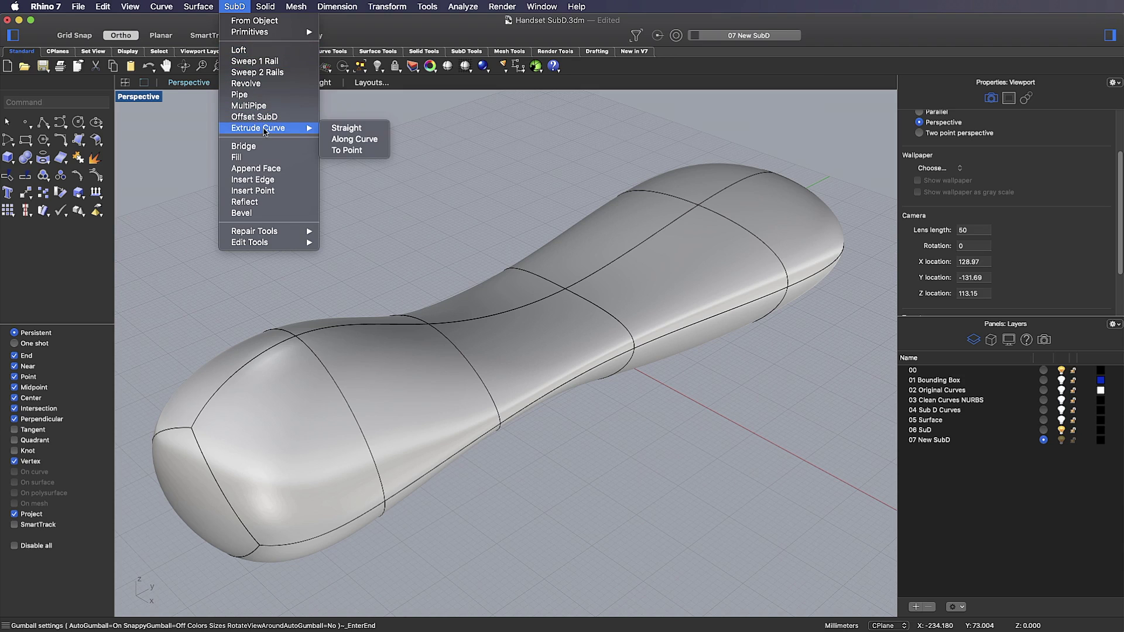
{"action": "left_click", "coordinate": [466, 174]}
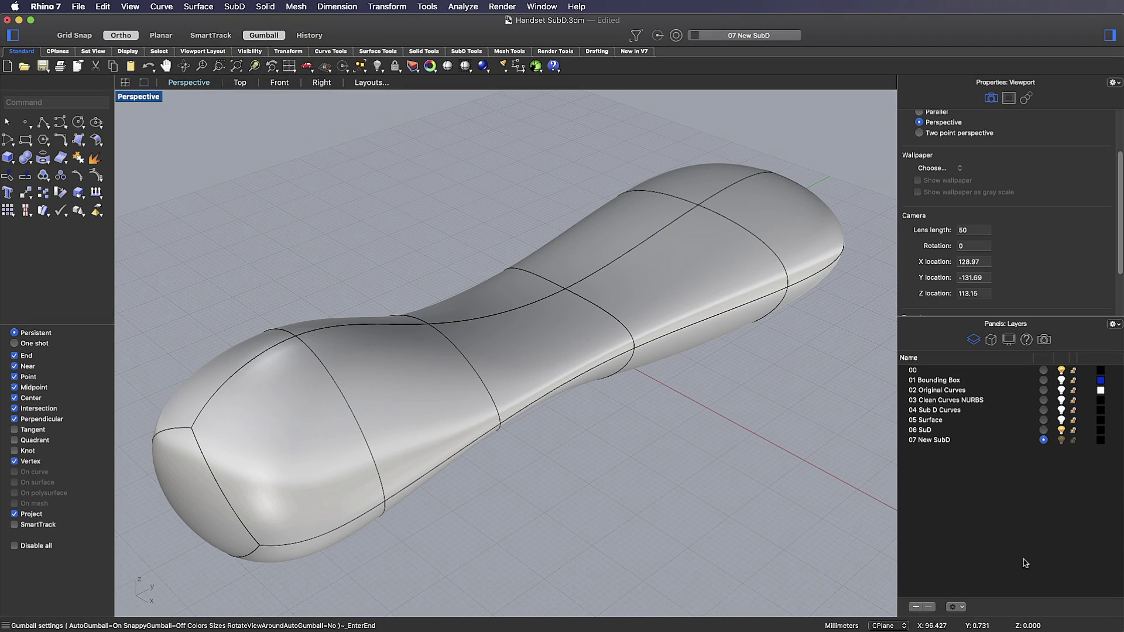
{"action": "left_click", "coordinate": [1063, 431]}
{"action": "left_click", "coordinate": [1063, 431]}
{"action": "right_click_drag", "start_coordinate": [770, 301], "coordinate": [688, 332]}
{"action": "scroll", "coordinate": [743, 334], "scroll_direction": "up", "scroll_amount": 5}
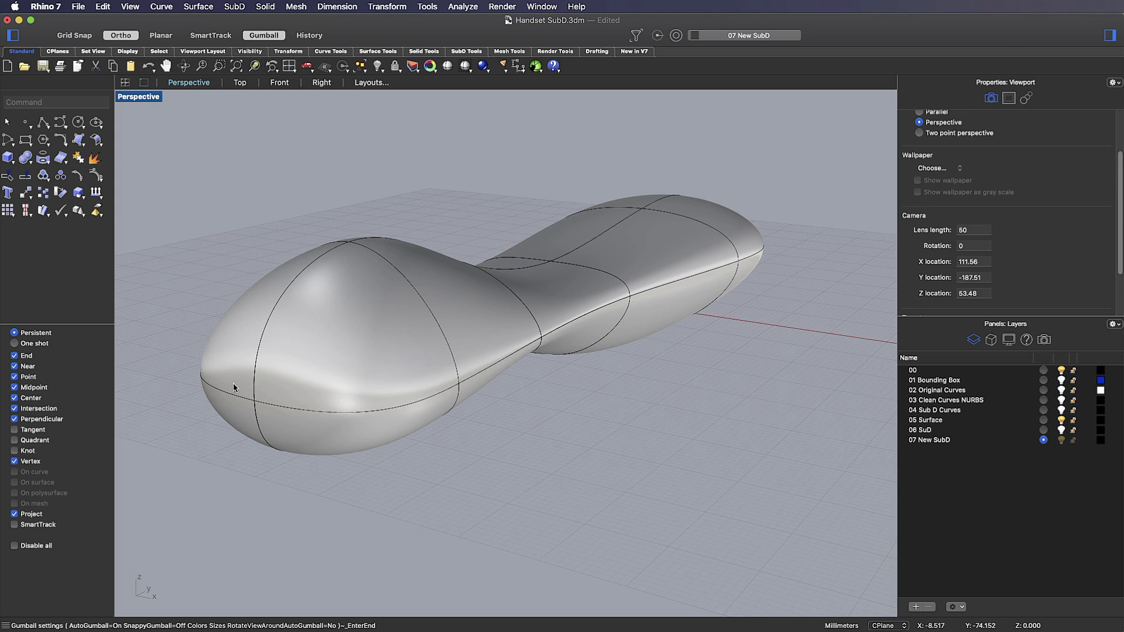
- Show layer 06 SuD and delete both end faces of the SubD handset
{"action": "left_click", "coordinate": [1061, 431]}
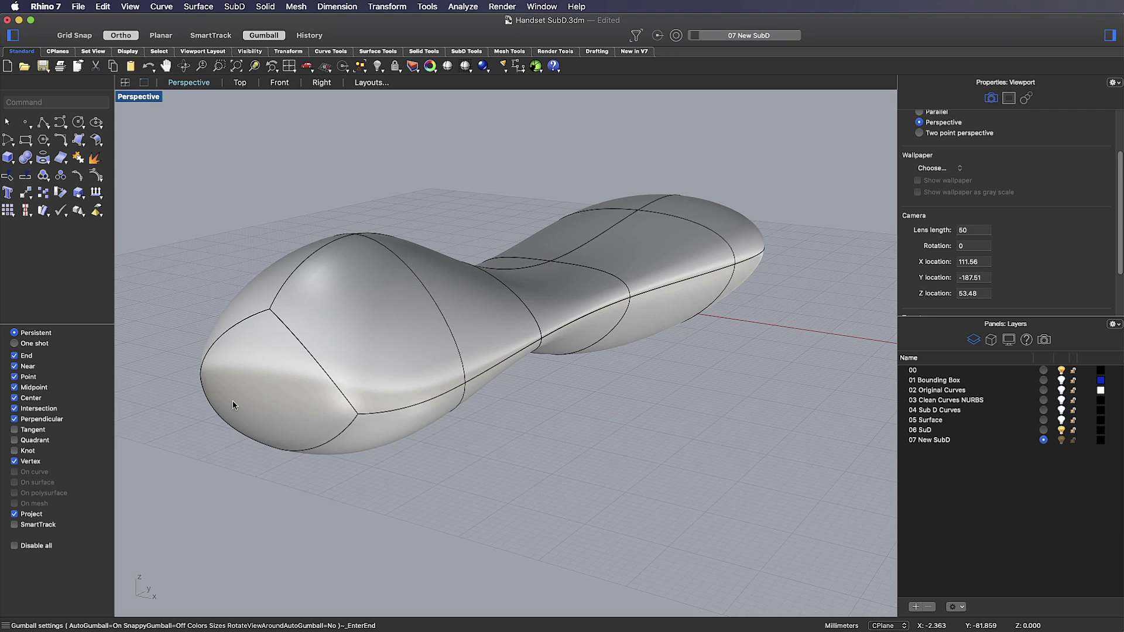
{"action": "right_click_drag", "start_coordinate": [505, 413], "coordinate": [282, 441]}
{"action": "left_click", "coordinate": [280, 441], "text": "shift+super"}
{"action": "right_click_drag", "start_coordinate": [560, 422], "coordinate": [457, 415]}
{"action": "left_click", "coordinate": [657, 473], "text": "shift+super"}
{"action": "right_click_drag", "start_coordinate": [657, 473], "coordinate": [601, 470]}
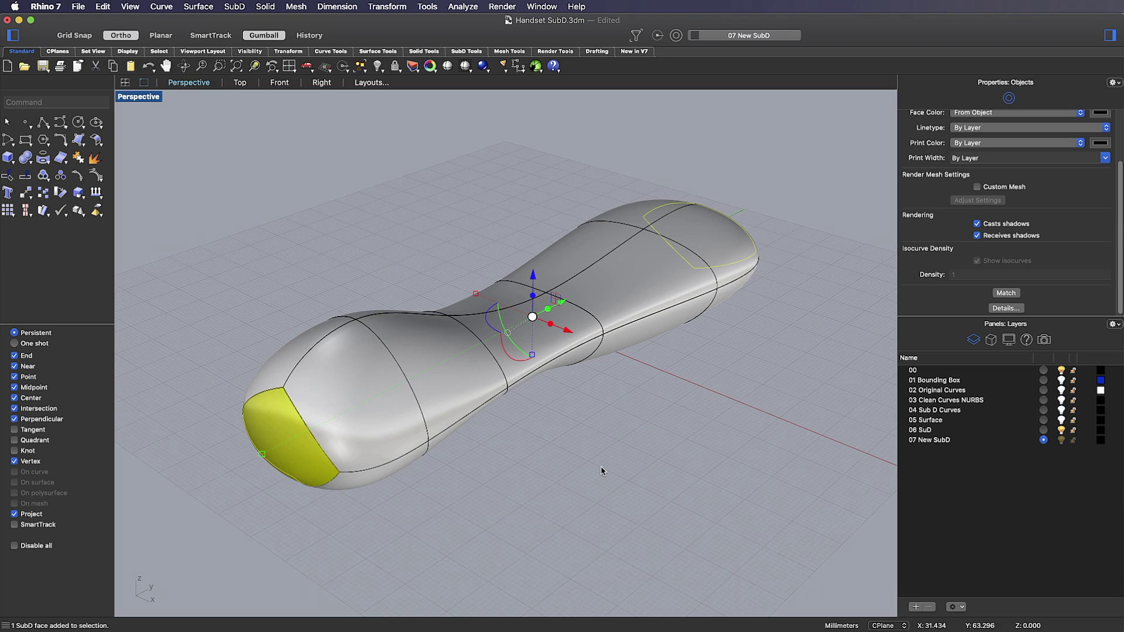
{"action": "key", "text": "Delete"}
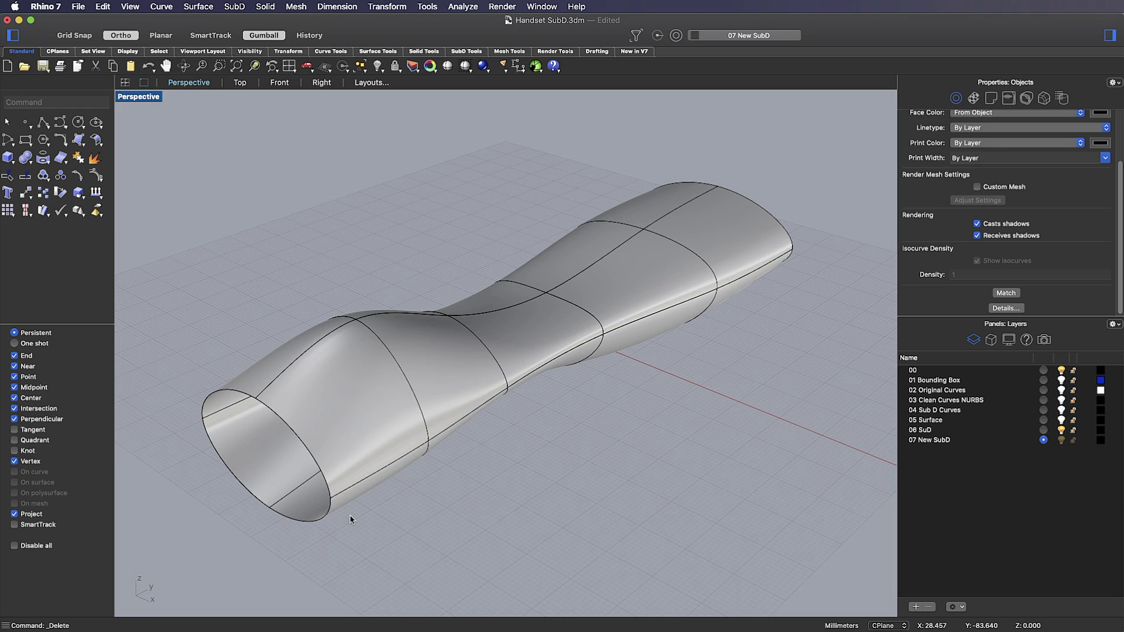
- Turn off the 06 SuD layer and turn on 04 Sub D Curves to reveal the handset outlines
{"action": "left_click", "coordinate": [1062, 432]}
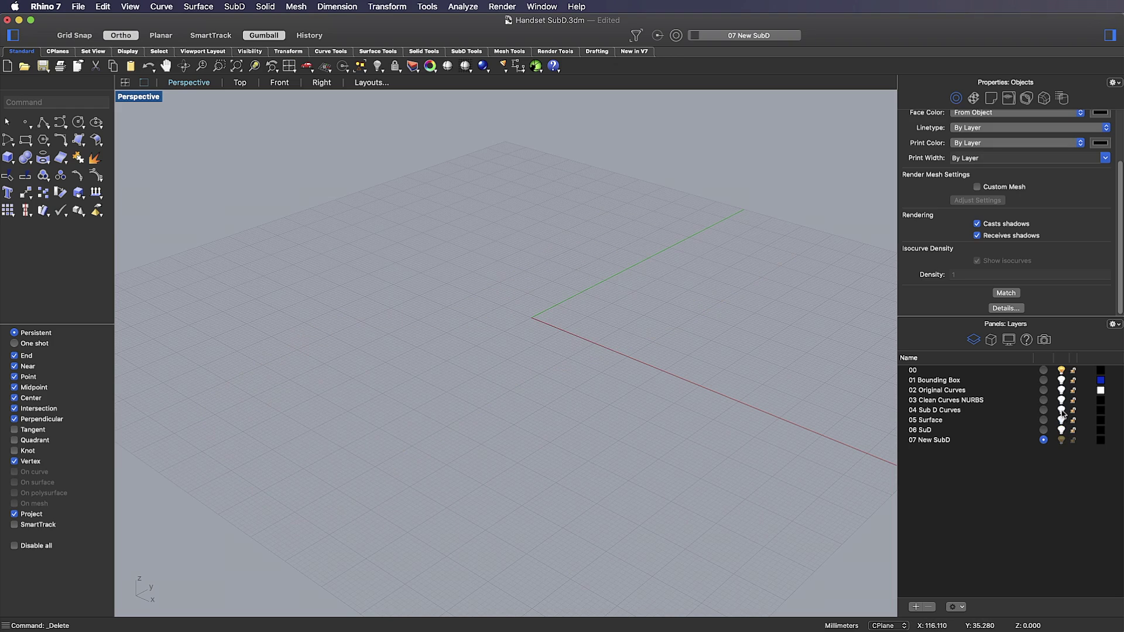
{"action": "left_click", "coordinate": [1062, 410]}
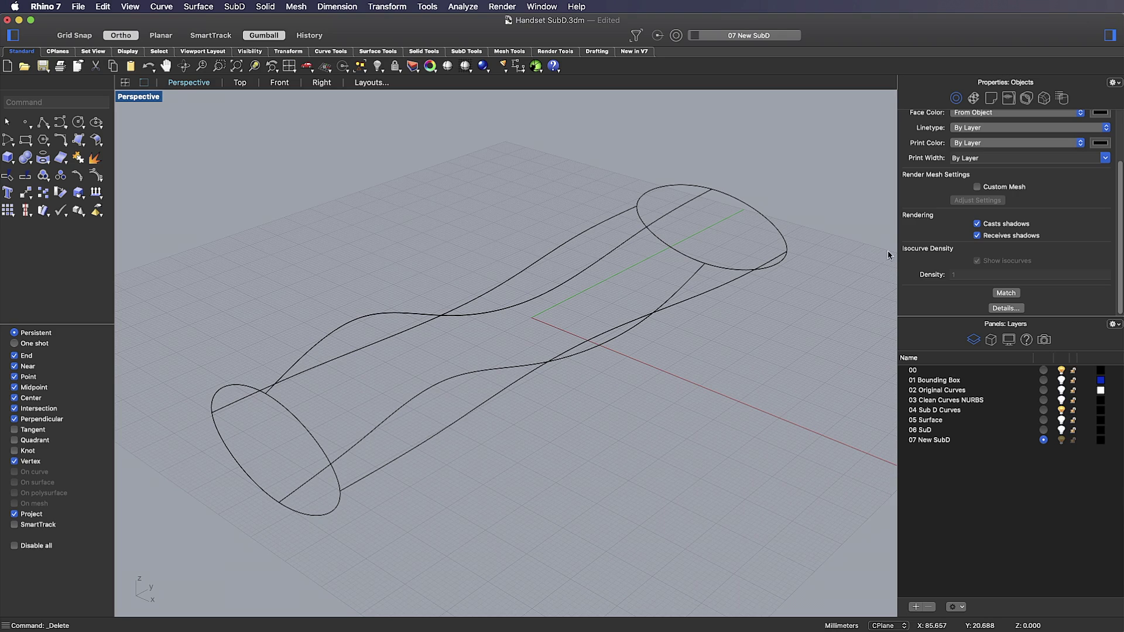
- Sweep a SubD tube with Sweep 2 Rails, using both end ellipses as rails and four profile curves as cross sections
{"action": "left_click", "coordinate": [234, 7]}
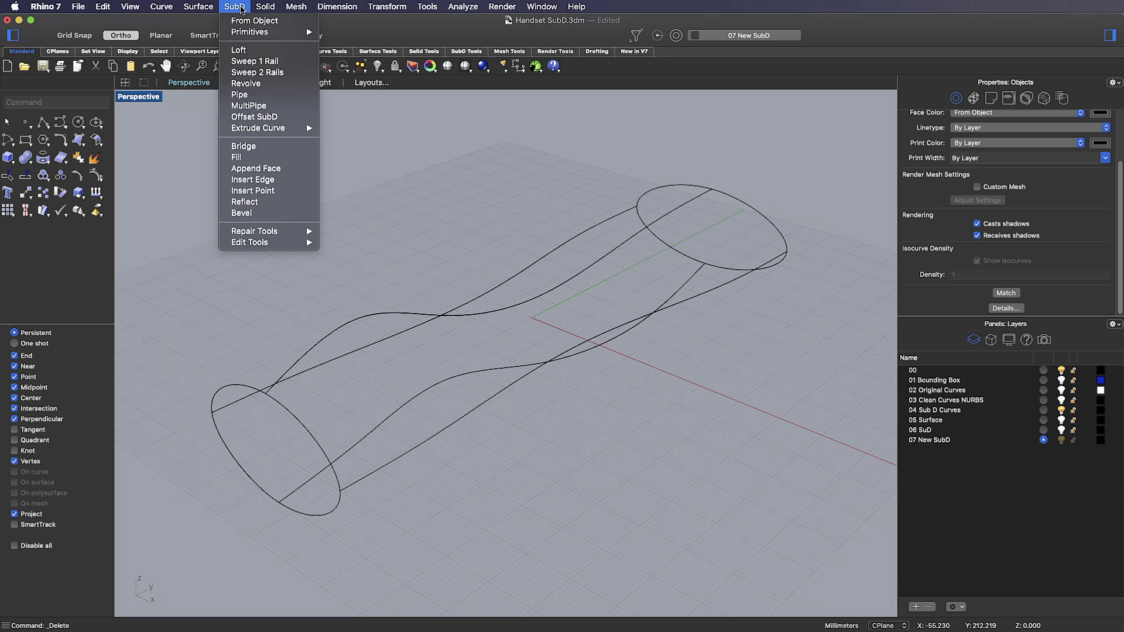
{"action": "left_click", "coordinate": [256, 72]}
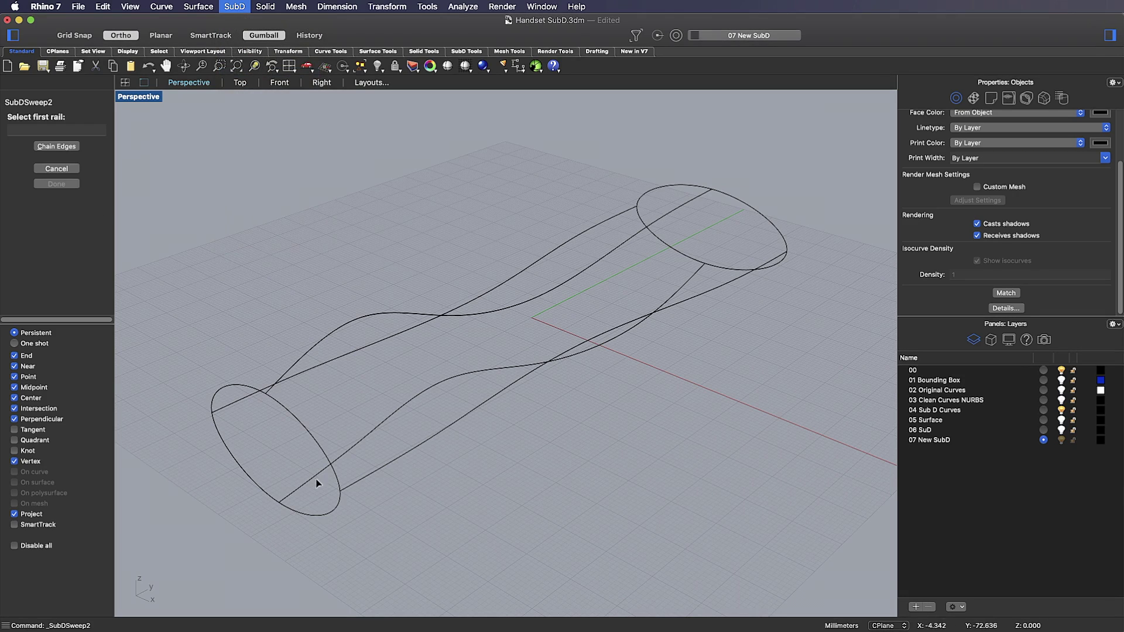
{"action": "left_click", "coordinate": [301, 513]}
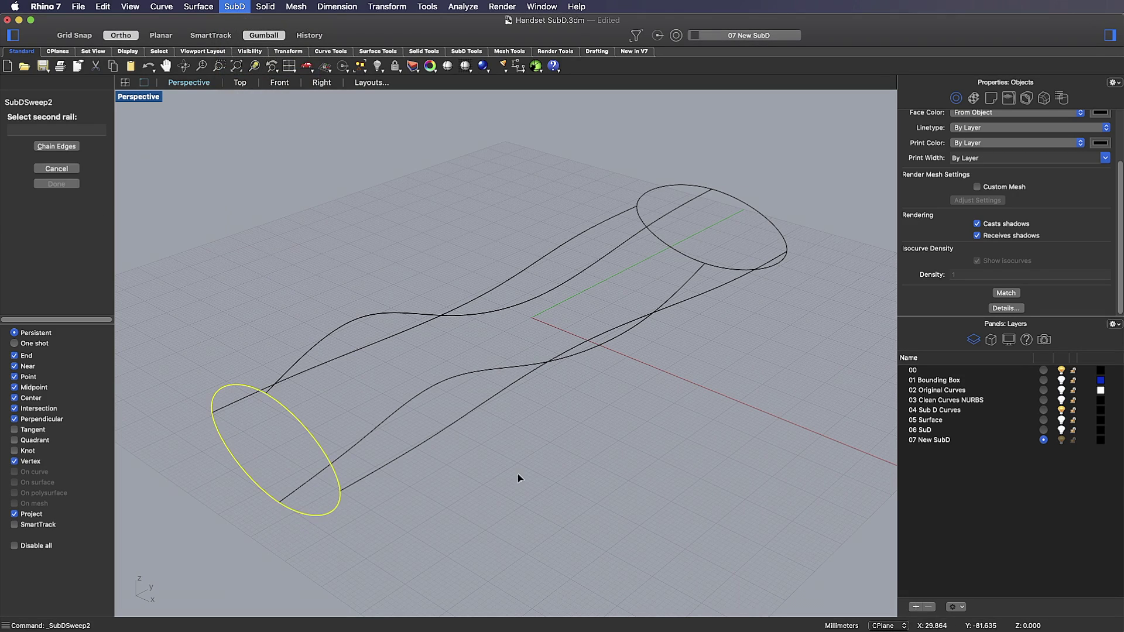
{"action": "left_click", "coordinate": [719, 271]}
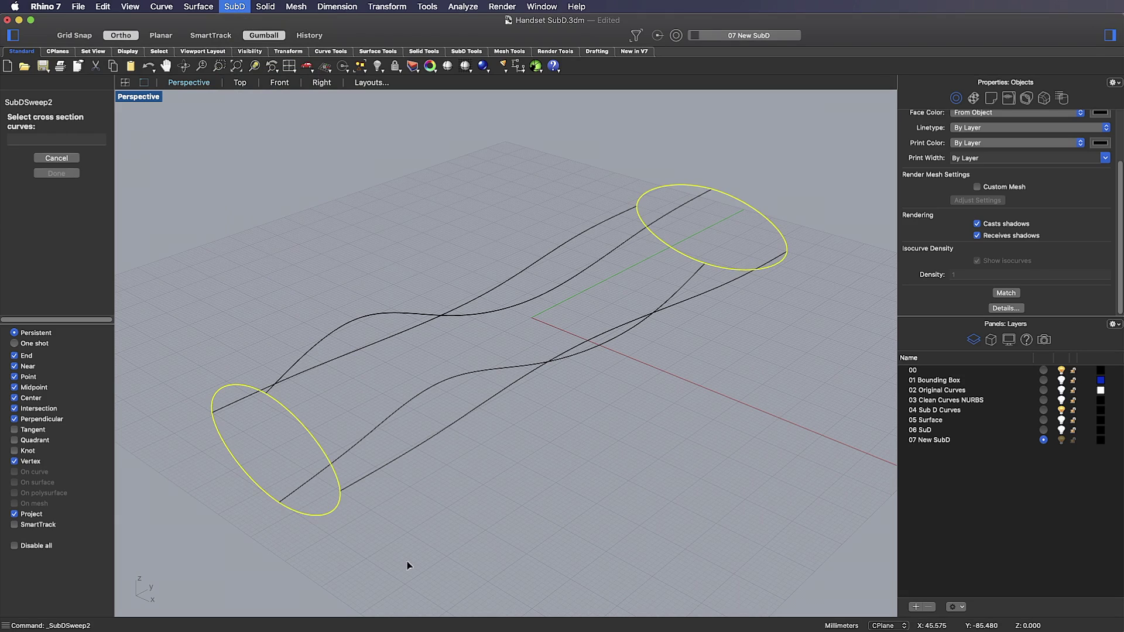
{"action": "left_click", "coordinate": [291, 501]}
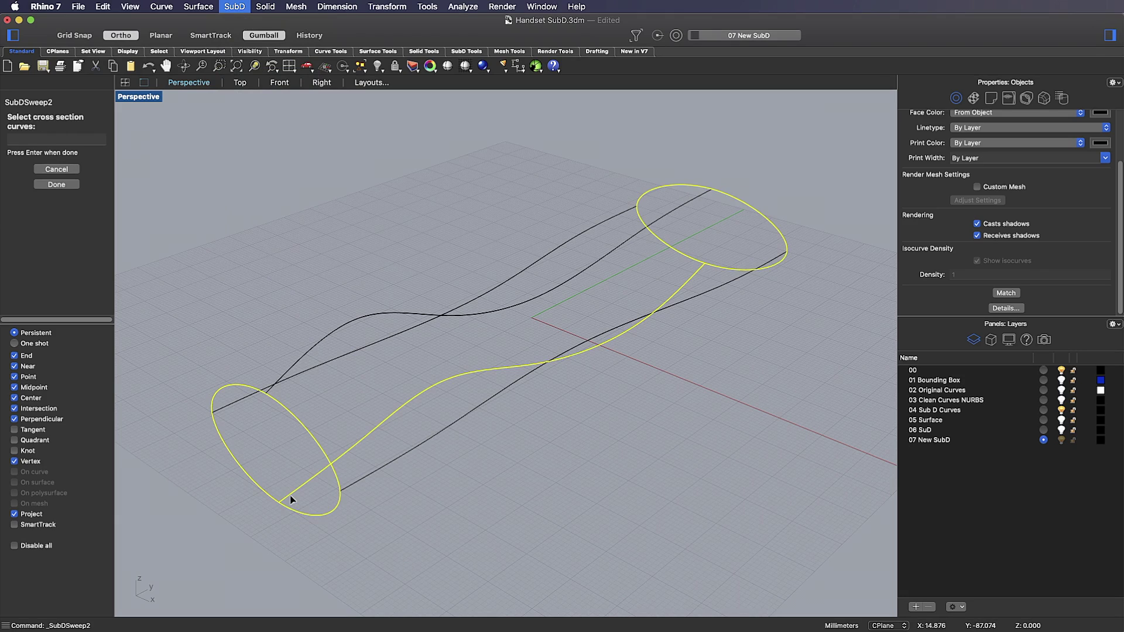
{"action": "left_click", "coordinate": [345, 487]}
{"action": "left_click", "coordinate": [272, 401]}
{"action": "left_click", "coordinate": [219, 409]}
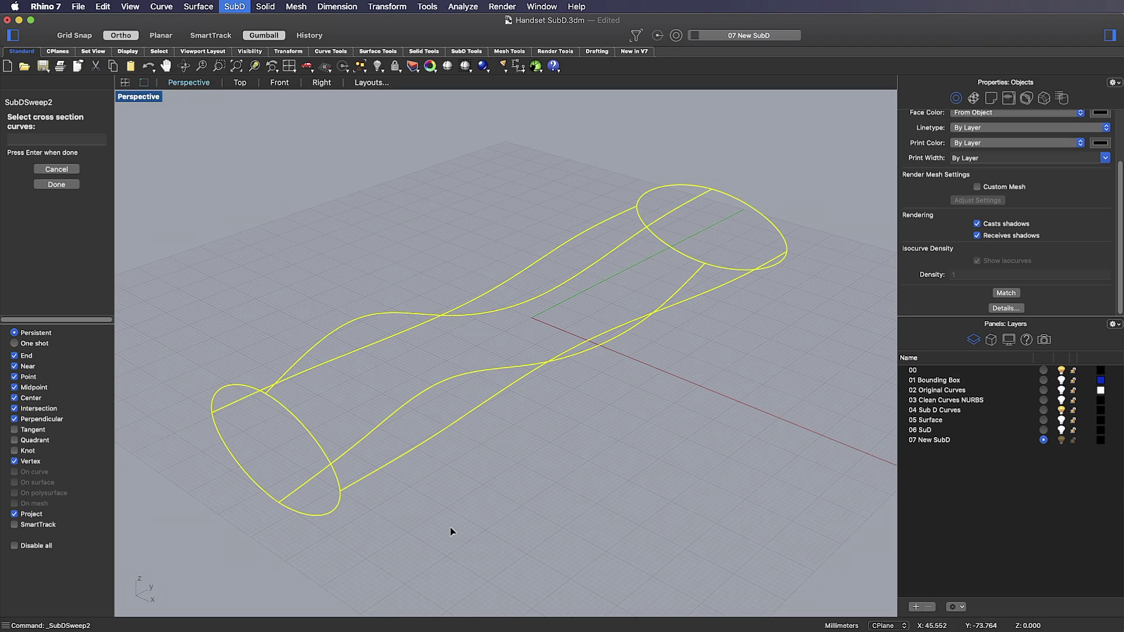
{"action": "key", "text": "Return"}
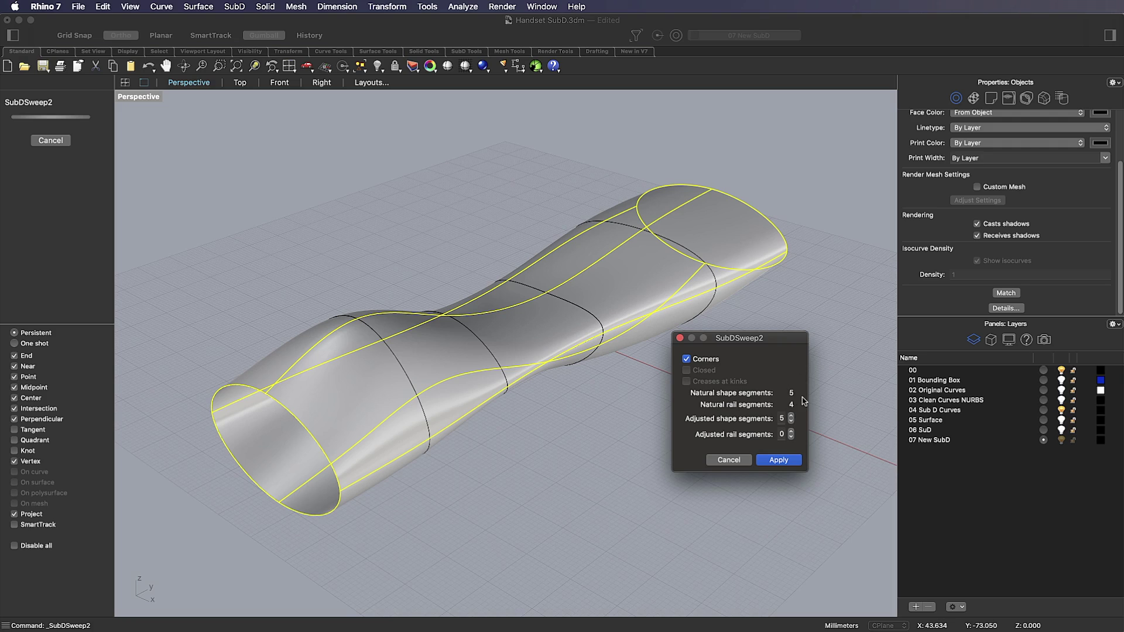
{"action": "left_click", "coordinate": [783, 460]}
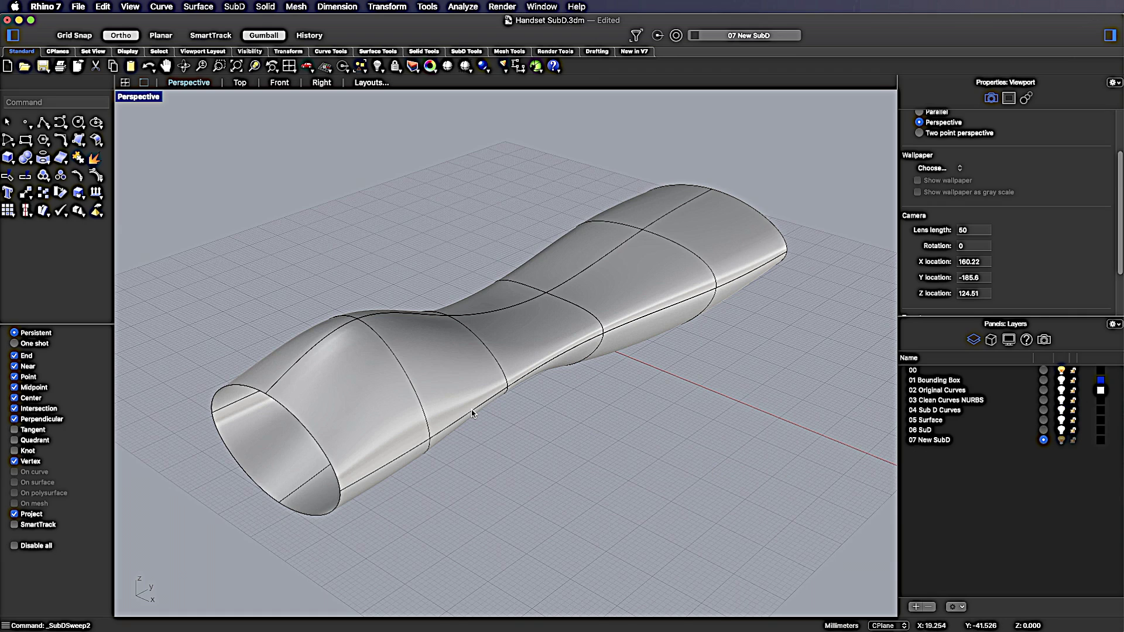
- Select the open-end edge loop and cap it with Fill with Single Face
{"action": "left_click", "coordinate": [314, 440], "text": "shift+super"}
{"action": "double_click", "coordinate": [314, 439], "text": "shift+super"}
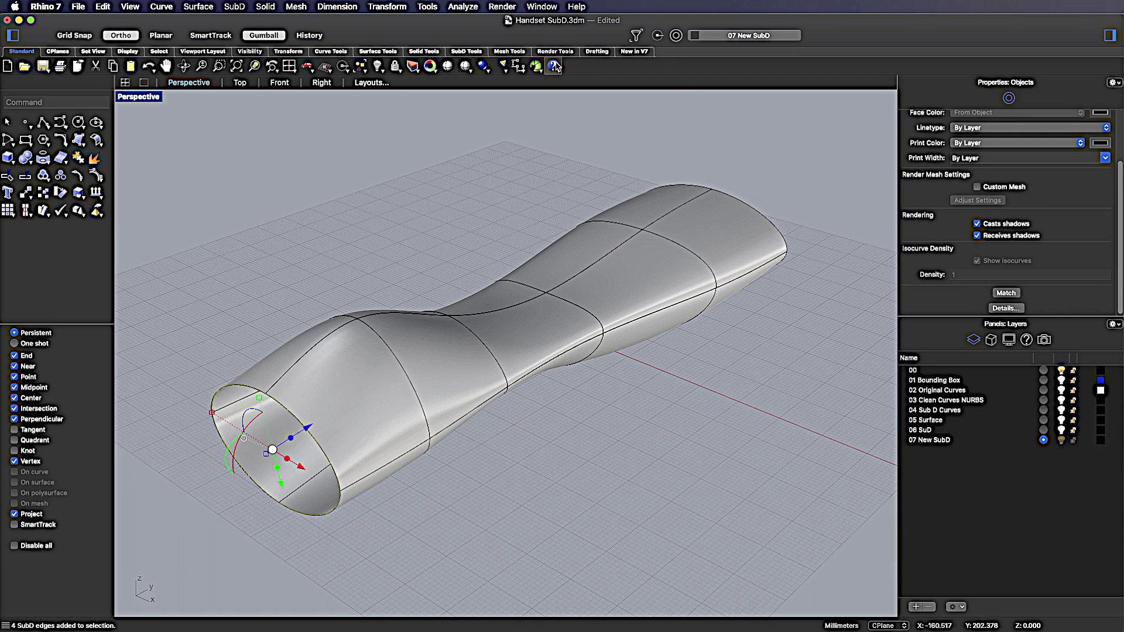
{"action": "left_click", "coordinate": [467, 51]}
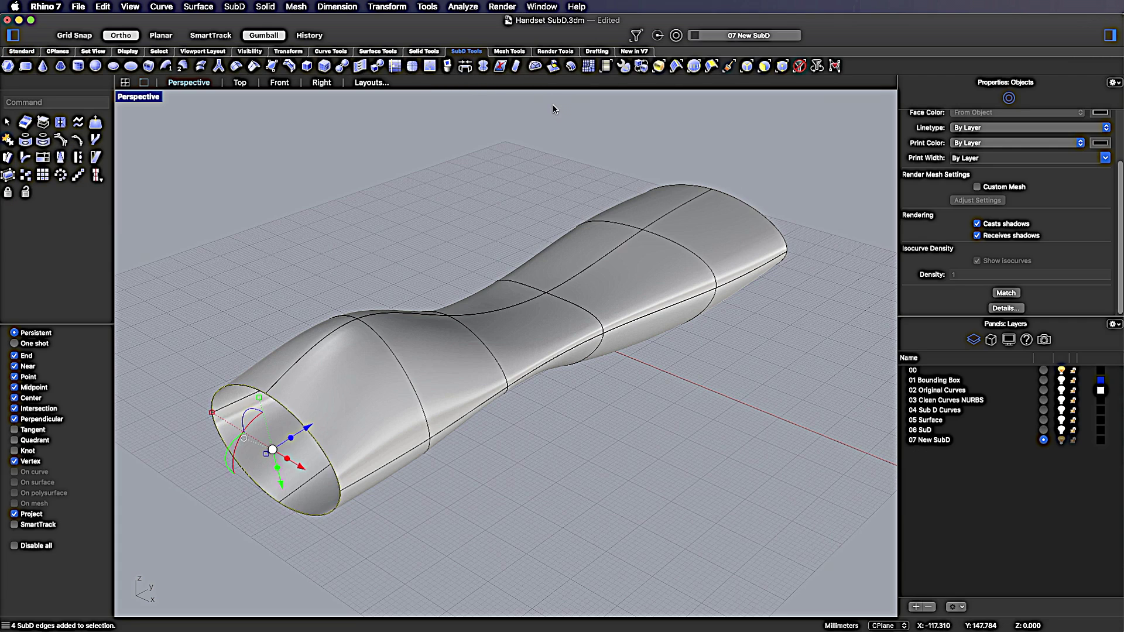
{"action": "left_click", "coordinate": [534, 66]}
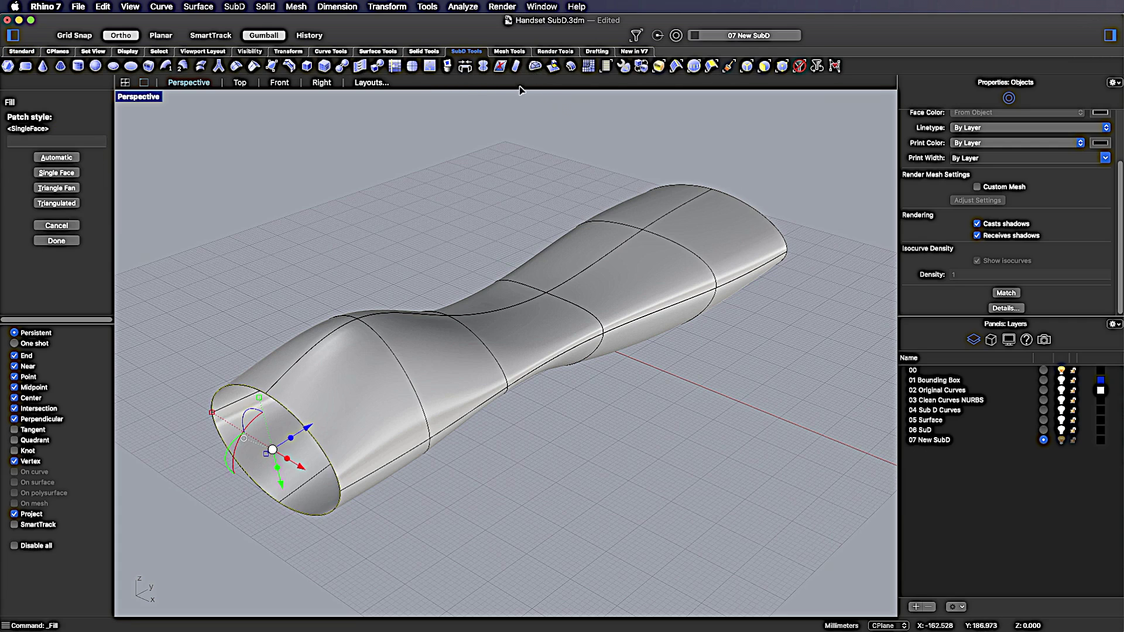
{"action": "left_click", "coordinate": [54, 174]}
{"action": "left_click", "coordinate": [489, 446]}
- Orbit around the handset to inspect the new cap and drag the cap face outward
{"action": "scroll", "coordinate": [490, 447], "scroll_direction": "down", "scroll_amount": 3}
{"action": "right_click_drag", "start_coordinate": [489, 447], "coordinate": [493, 423]}
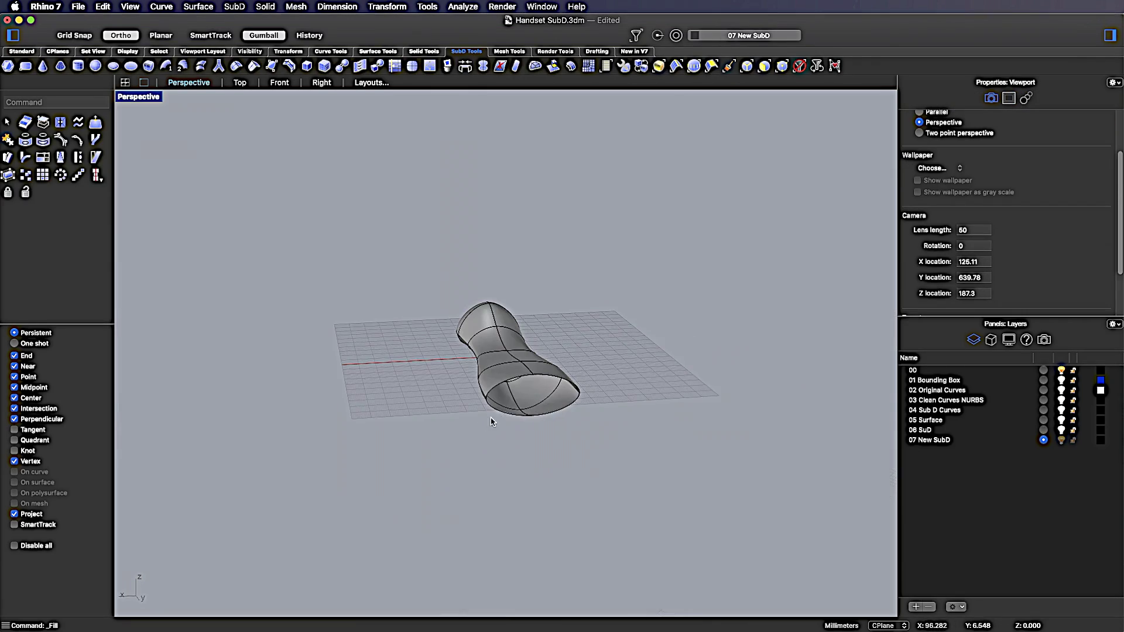
{"action": "right_click_drag", "start_coordinate": [525, 379], "coordinate": [583, 417]}
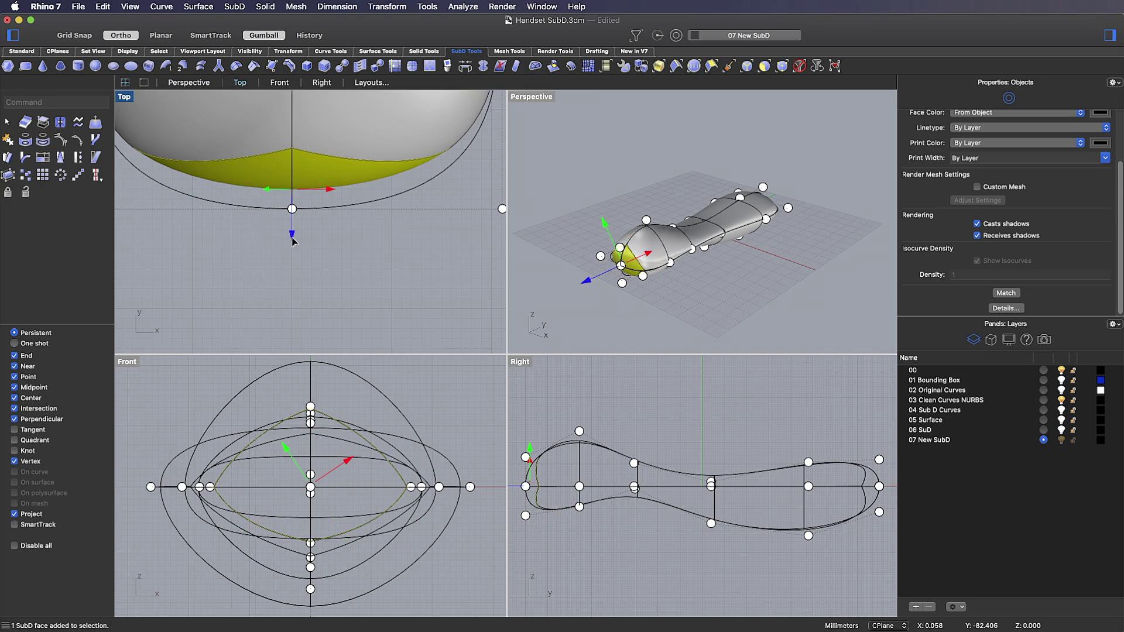
{"action": "left_click_drag", "start_coordinate": [292, 233], "coordinate": [292, 252]}
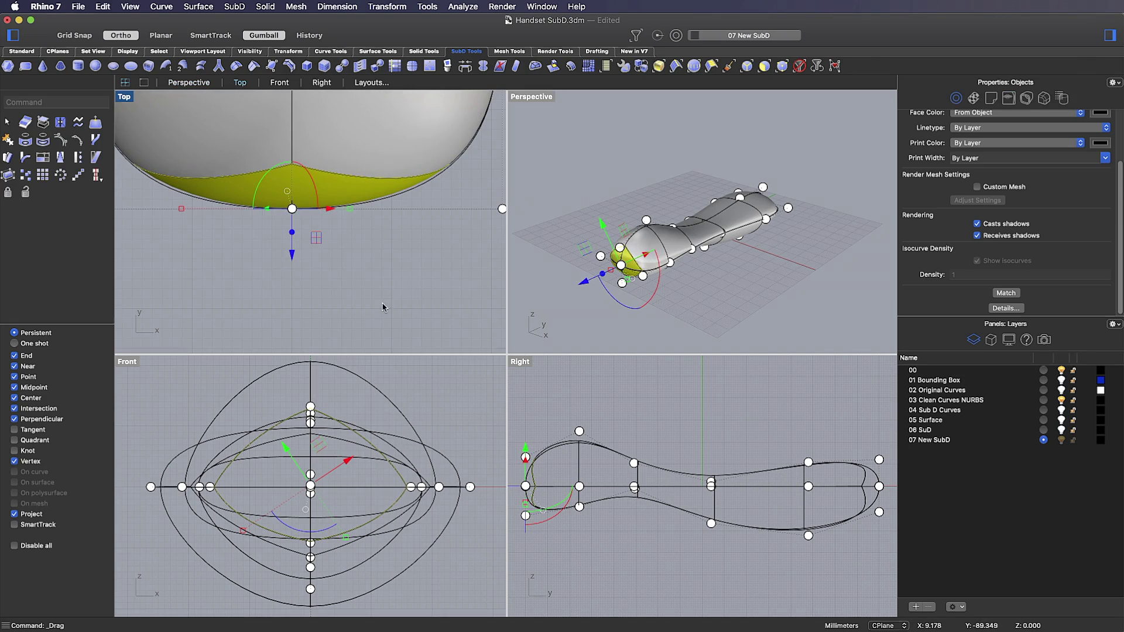
- Select the end cap face and pull it outward with the gumball's blue arrow into a rounded dome
{"action": "scroll", "coordinate": [381, 307], "scroll_direction": "down", "scroll_amount": 5}
{"action": "scroll", "coordinate": [379, 141], "scroll_direction": "up", "scroll_amount": 8}
{"action": "key", "text": "Escape"}
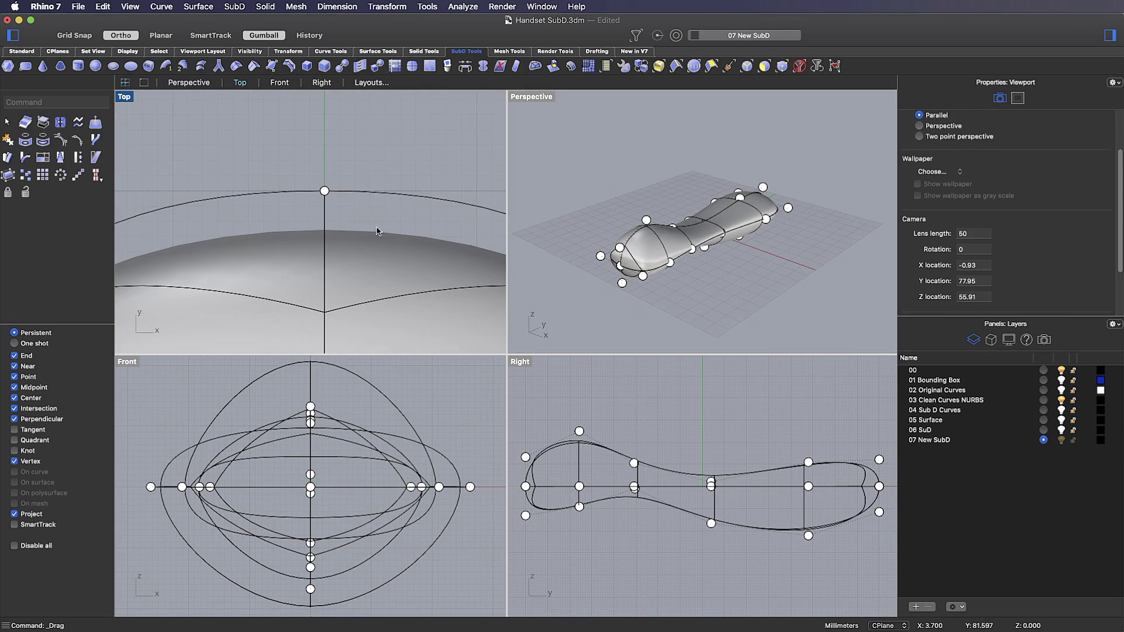
{"action": "left_click", "coordinate": [362, 277], "text": "ctrl+shift"}
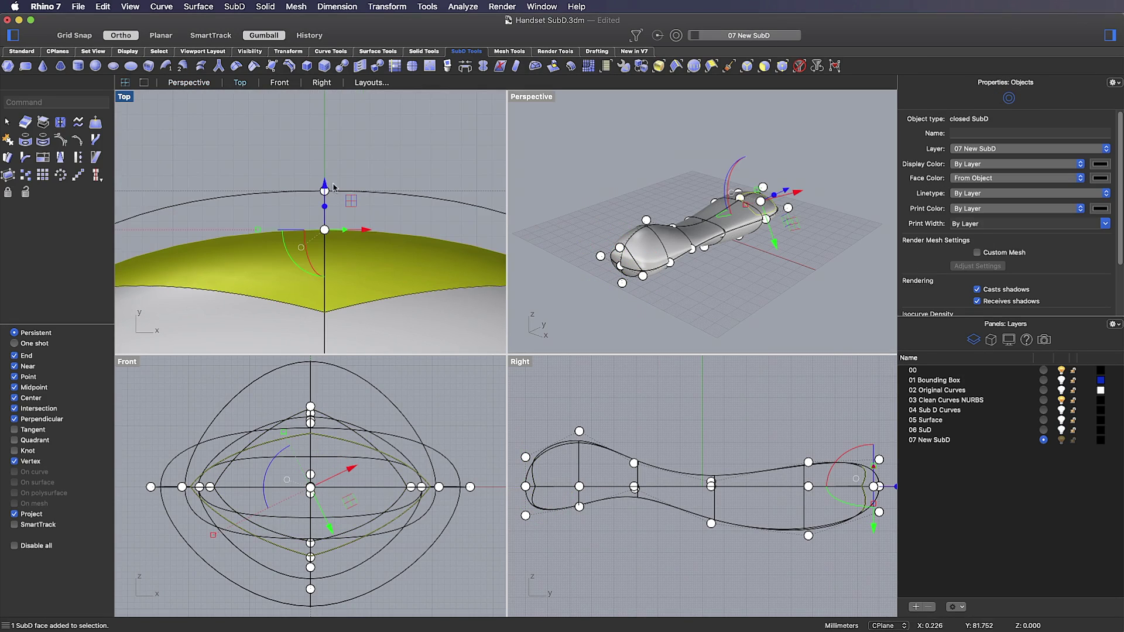
{"action": "left_click_drag", "start_coordinate": [326, 185], "coordinate": [325, 165]}
{"action": "key", "text": "Escape"}
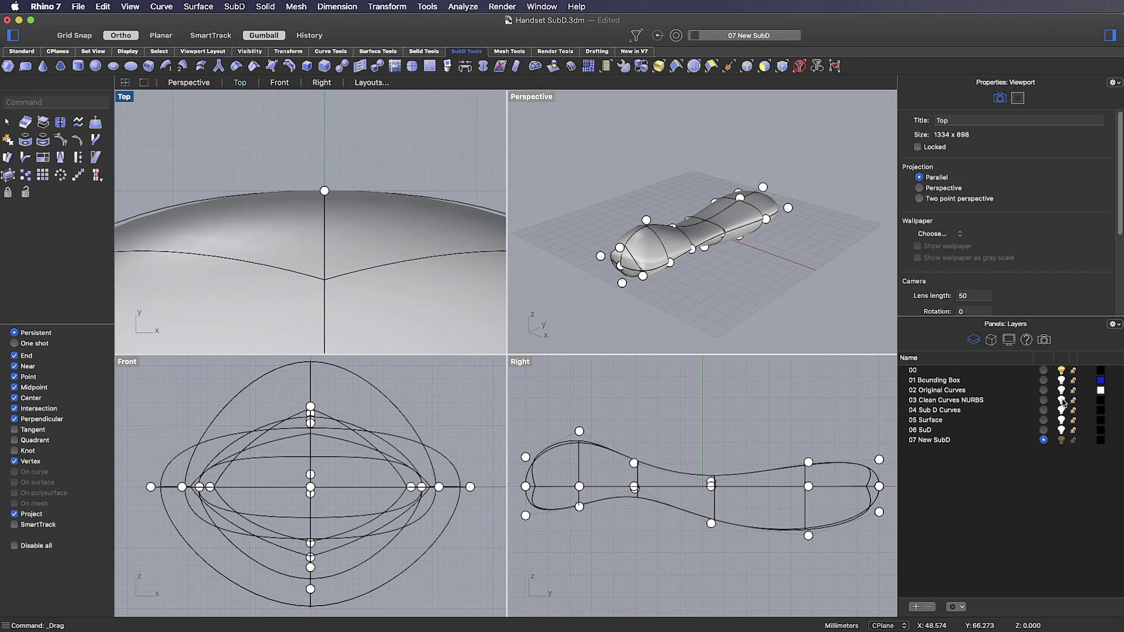
- Hide the control points, orbit to a side-on view, and maximize the Perspective viewport
{"action": "key", "text": "Escape"}
{"action": "left_click", "coordinate": [793, 288]}
{"action": "right_click_drag", "start_coordinate": [715, 243], "coordinate": [672, 265]}
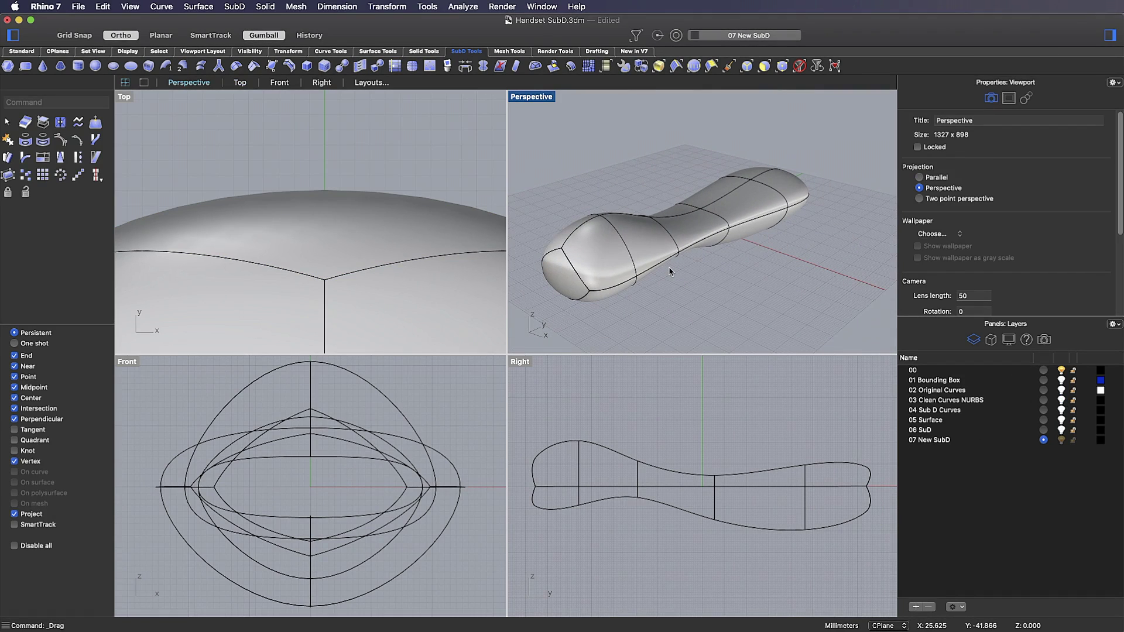
{"action": "double_click", "coordinate": [529, 98]}
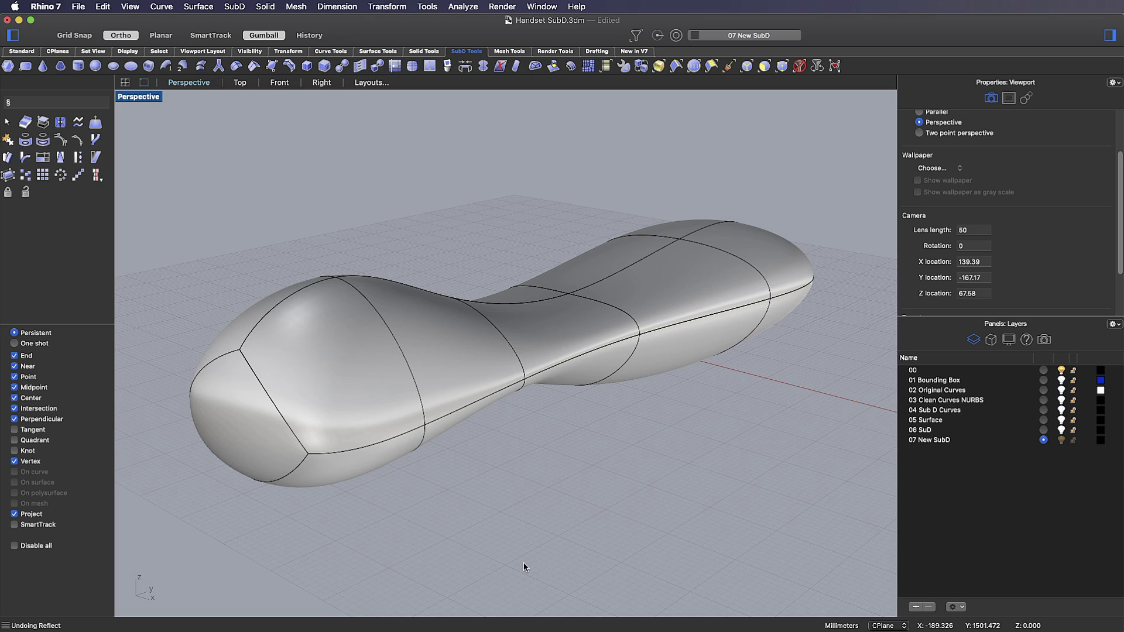
- Restore the four-viewport layout with Ctrl+M and select the handset in the Top view
{"action": "key", "text": "ctrl+m"}
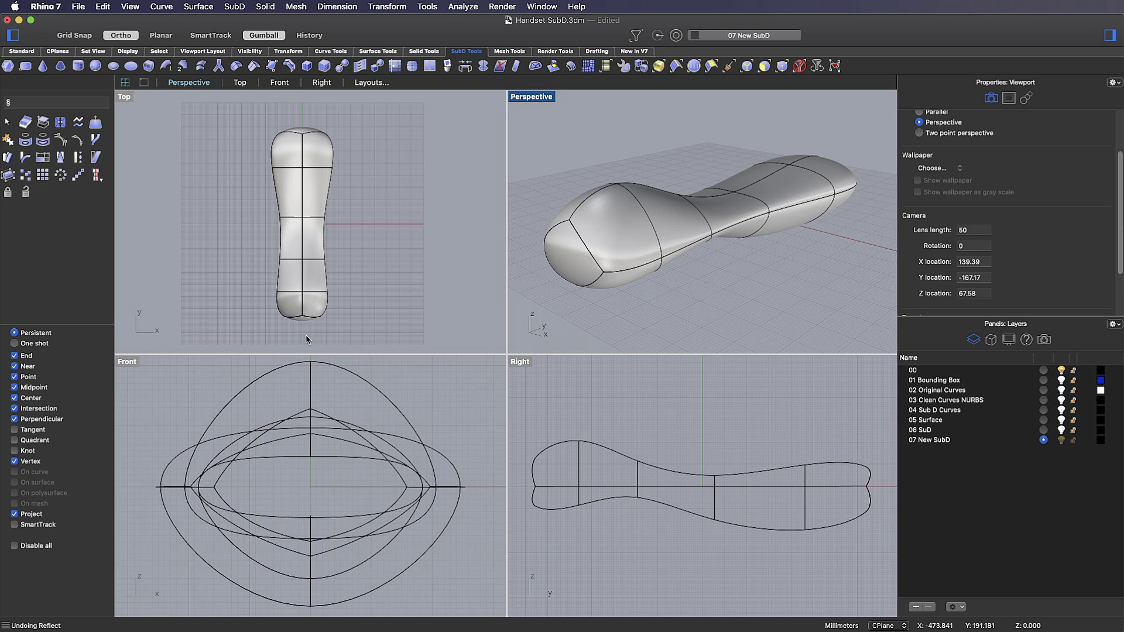
{"action": "left_click", "coordinate": [309, 276]}
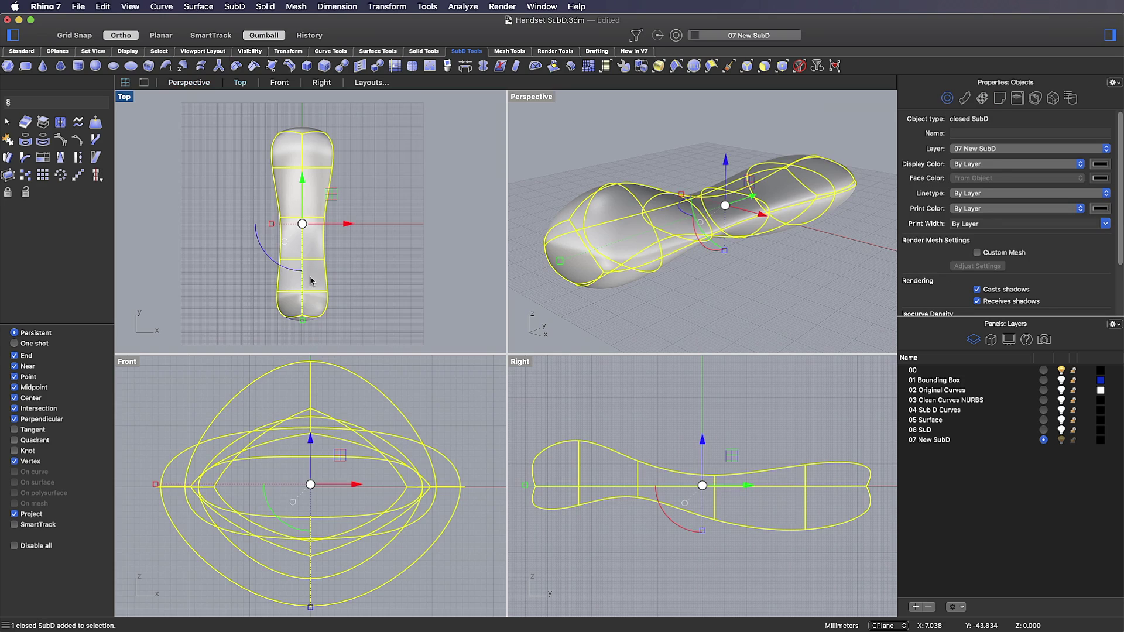
- Reflect the handset across the Y axis, keeping the picked side
{"action": "left_click", "coordinate": [483, 66]}
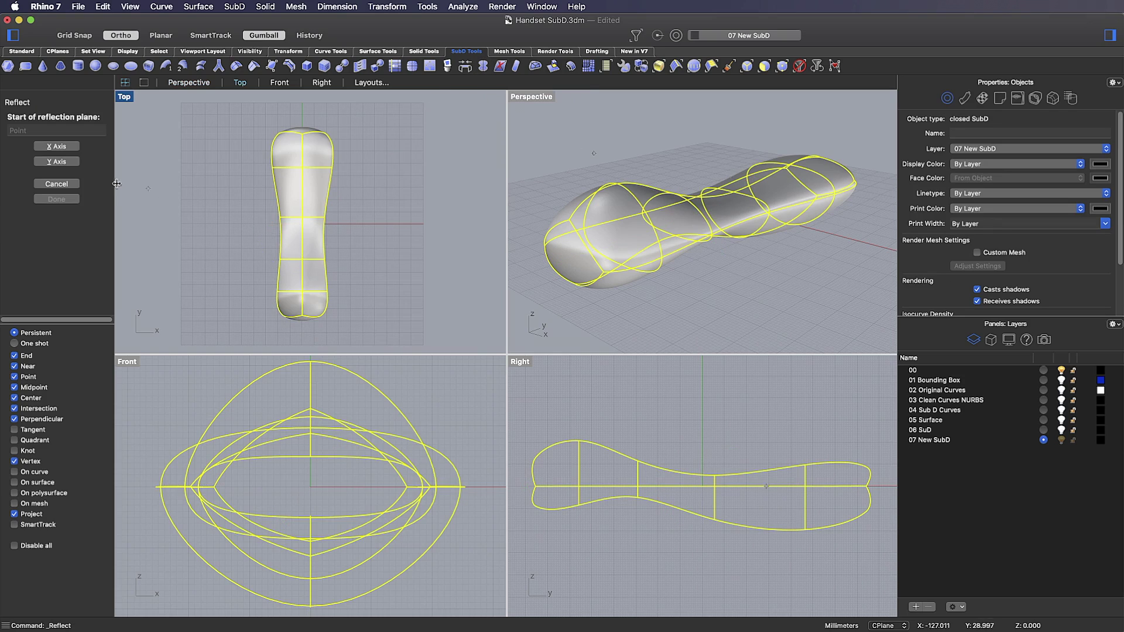
{"action": "left_click", "coordinate": [56, 162]}
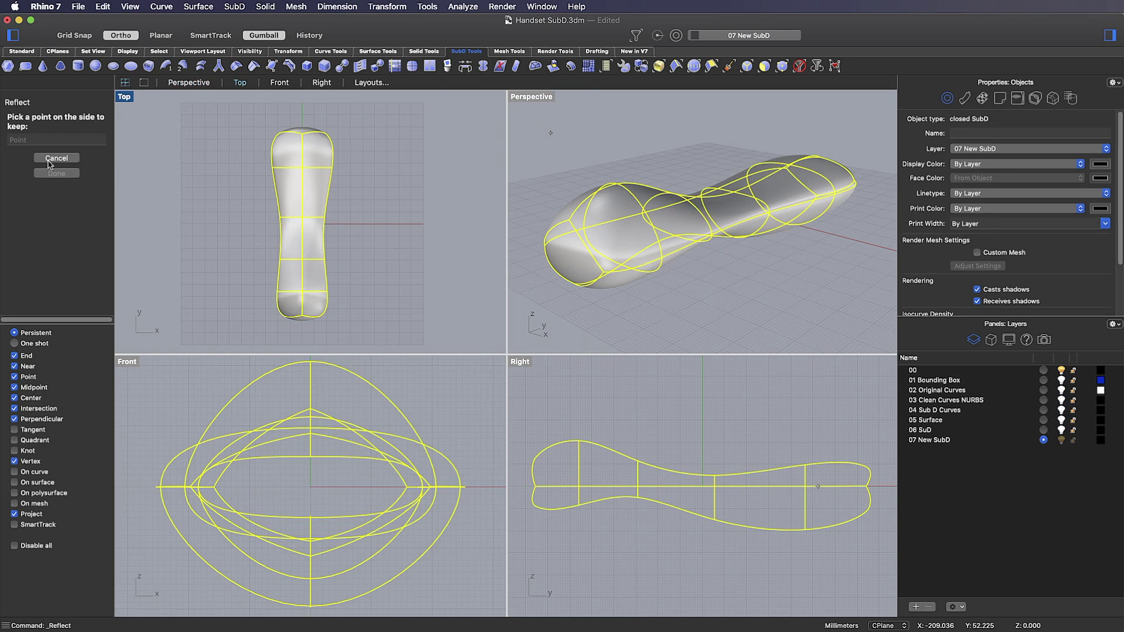
{"action": "left_click", "coordinate": [332, 167]}
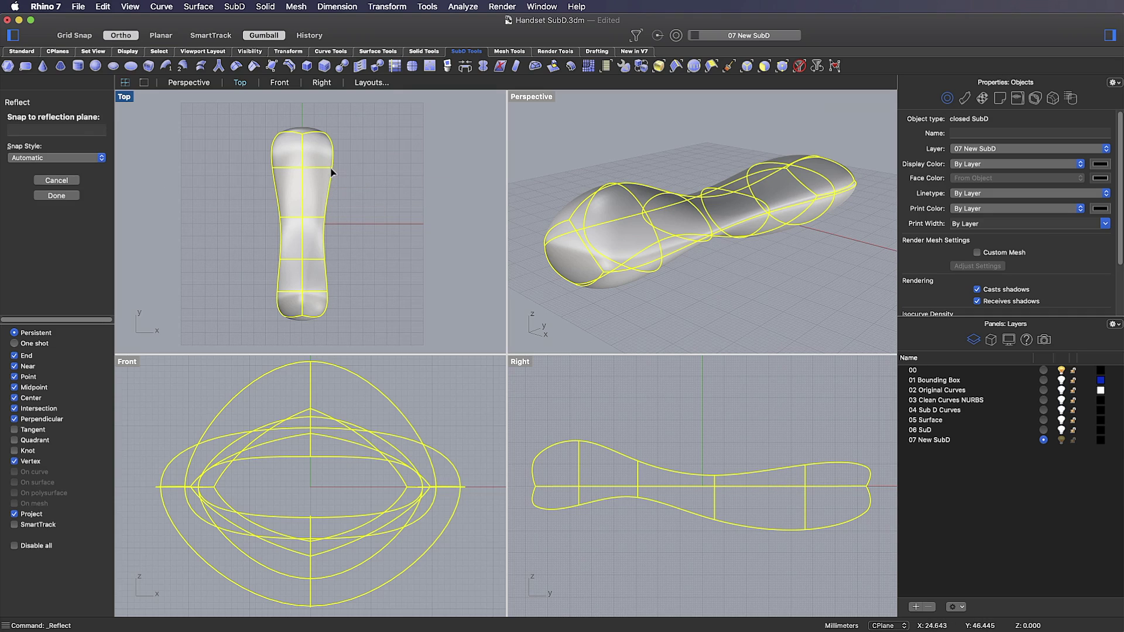
{"action": "left_click", "coordinate": [56, 196]}
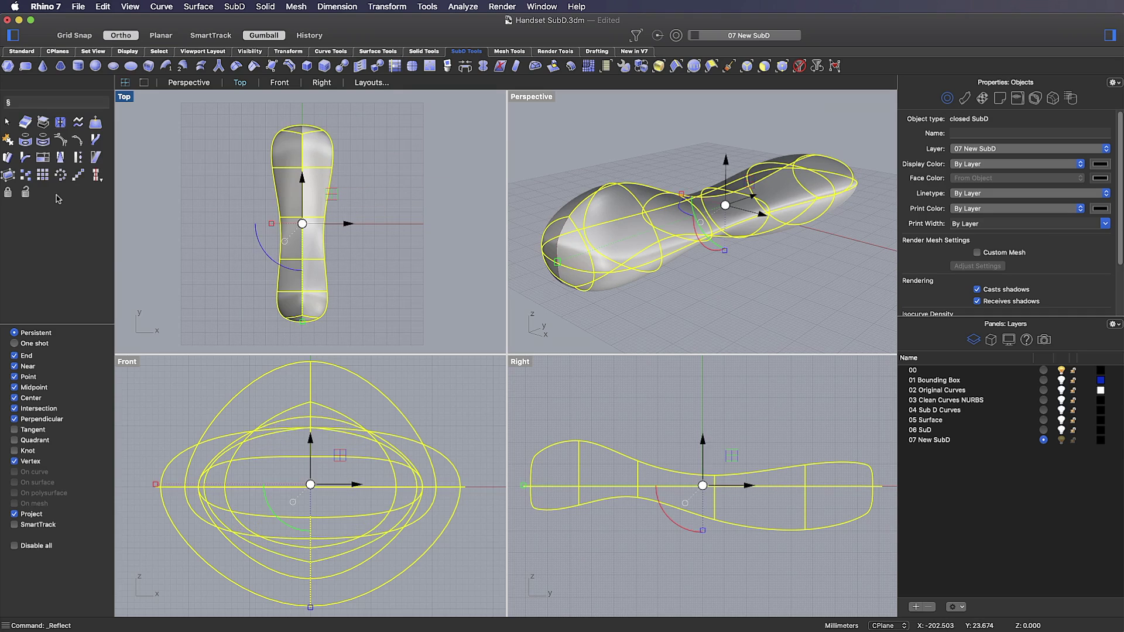
{"action": "left_click", "coordinate": [459, 291]}
- Maximize the Perspective view and orbit around the handset
{"action": "mouse_move", "coordinate": [656, 252]}
{"action": "right_mouse_down"}
{"action": "mouse_move", "coordinate": [691, 293]}
{"action": "mouse_move", "coordinate": [672, 258]}
{"action": "right_mouse_up"}
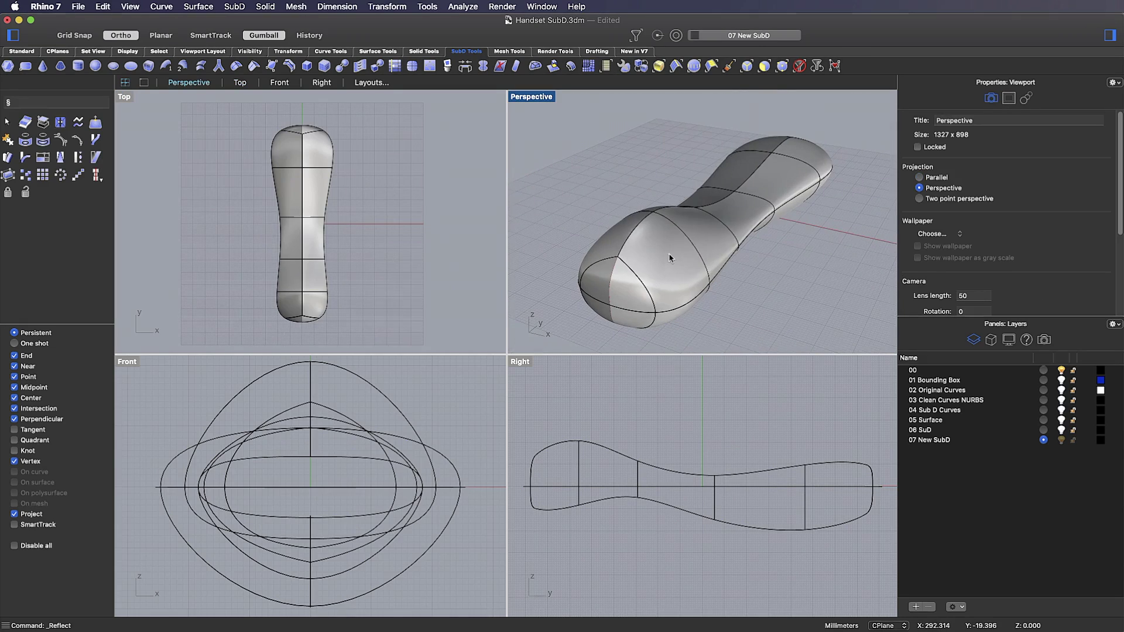
{"action": "double_click", "coordinate": [530, 97]}
{"action": "right_click_drag", "start_coordinate": [457, 352], "coordinate": [505, 319]}
{"action": "scroll", "coordinate": [665, 302], "scroll_direction": "up", "scroll_amount": 2}
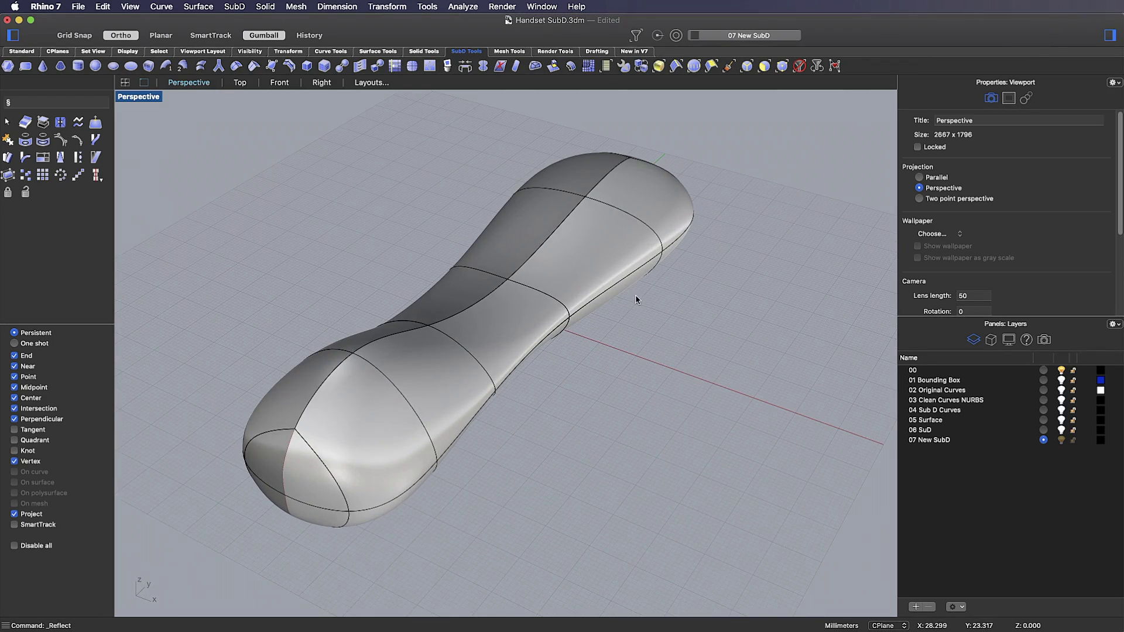
- Pull an upper edge with the gumball, then undo both that move and the Reflect
{"action": "left_click", "coordinate": [606, 296]}
{"action": "left_click_drag", "start_coordinate": [615, 283], "coordinate": [673, 317]}
{"action": "right_click_drag", "start_coordinate": [516, 310], "coordinate": [452, 291]}
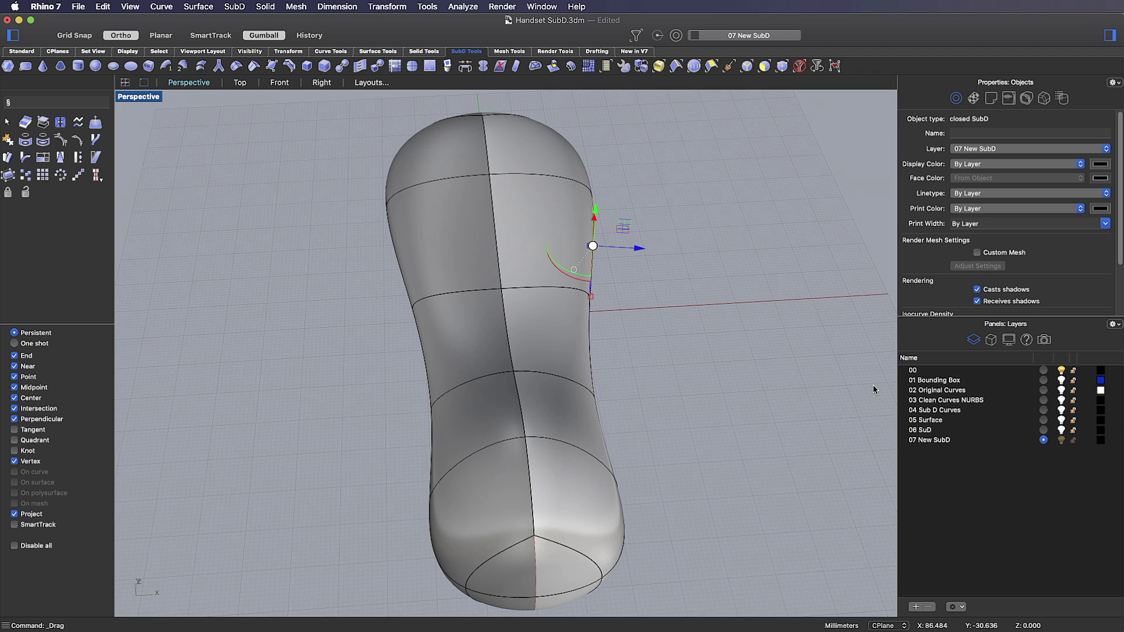
{"action": "left_click", "coordinate": [766, 328]}
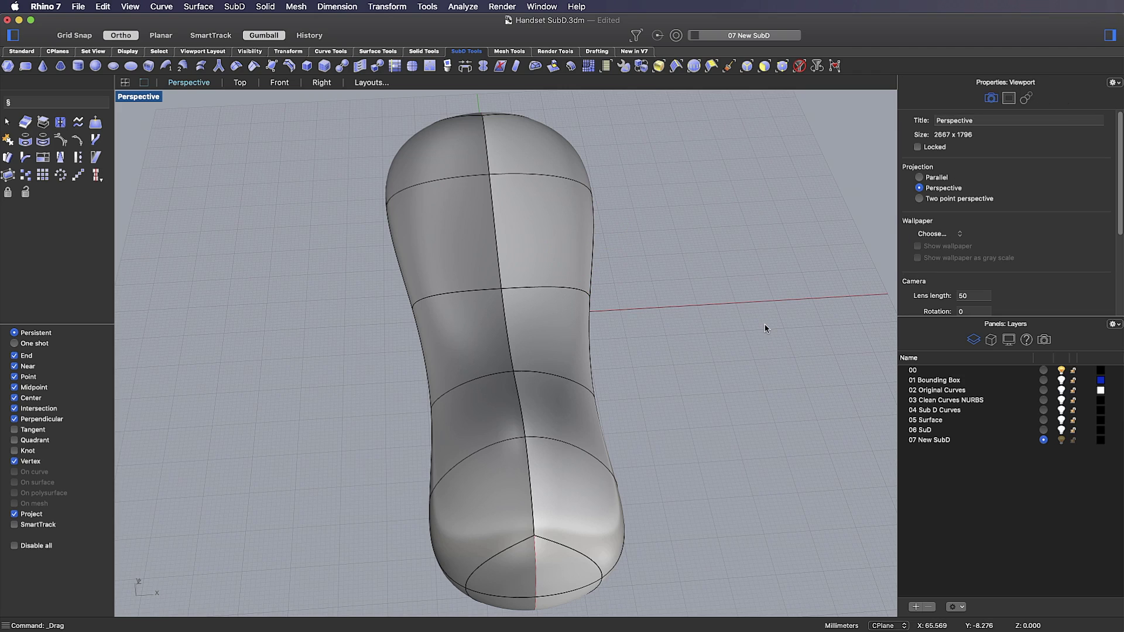
{"action": "key", "text": "super+z"}
{"action": "key", "text": "super+z"}
{"action": "key", "text": "Left"}
{"action": "key", "text": "Left"}
{"action": "key", "text": "Left"}
{"action": "key", "text": "Left"}
{"action": "key", "text": "Left"}
{"action": "key", "text": "Left"}
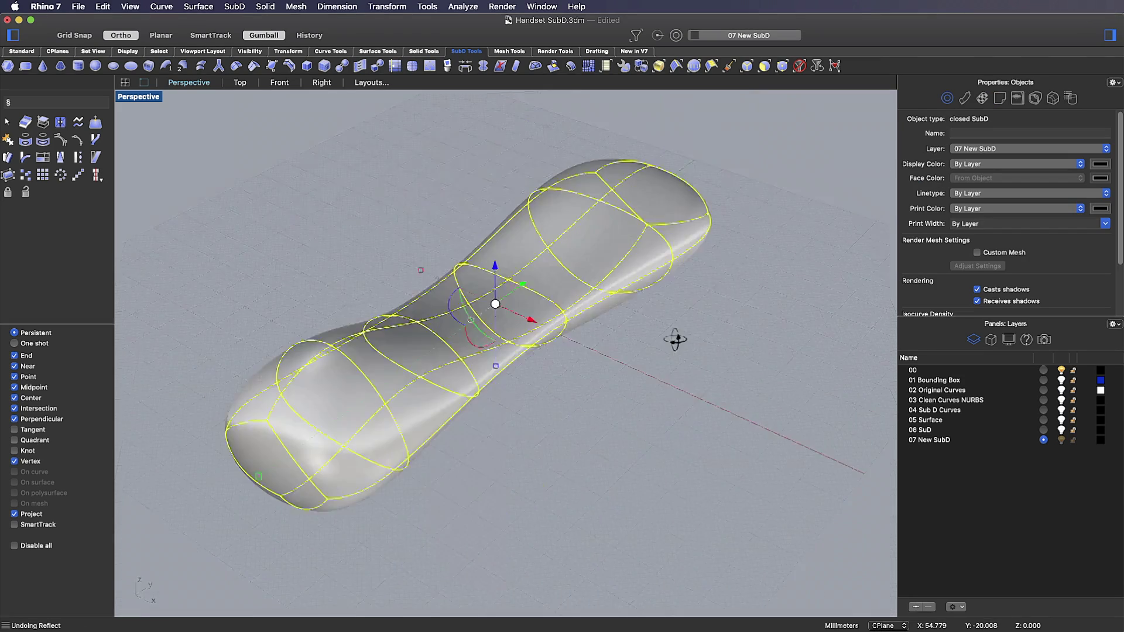
{"action": "left_click", "coordinate": [689, 369]}
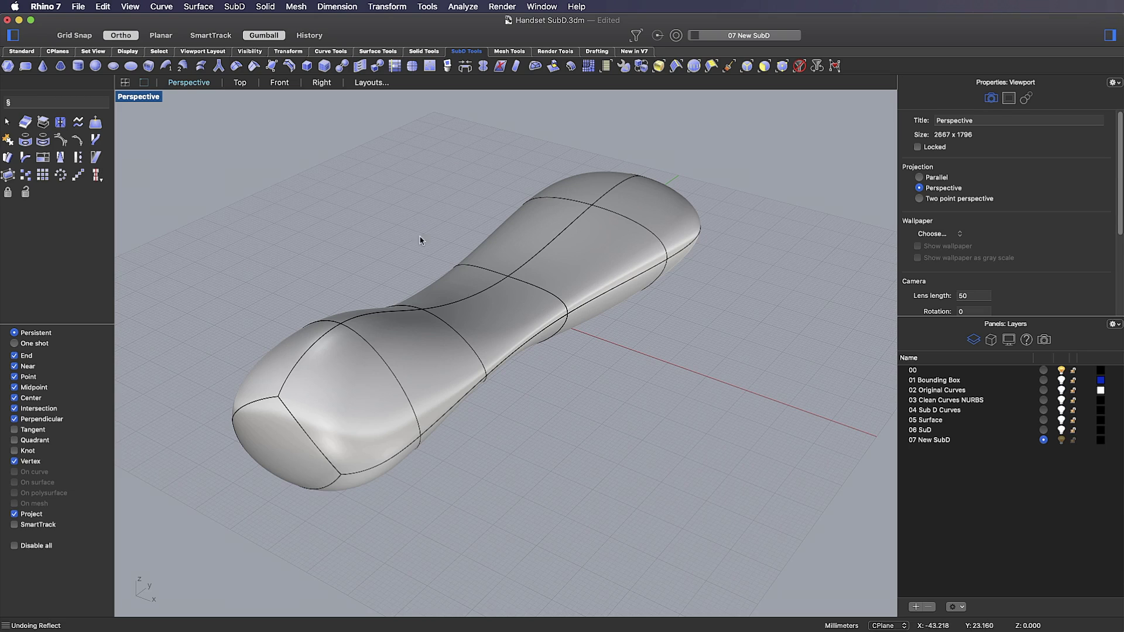
{"action": "left_click", "coordinate": [463, 294]}
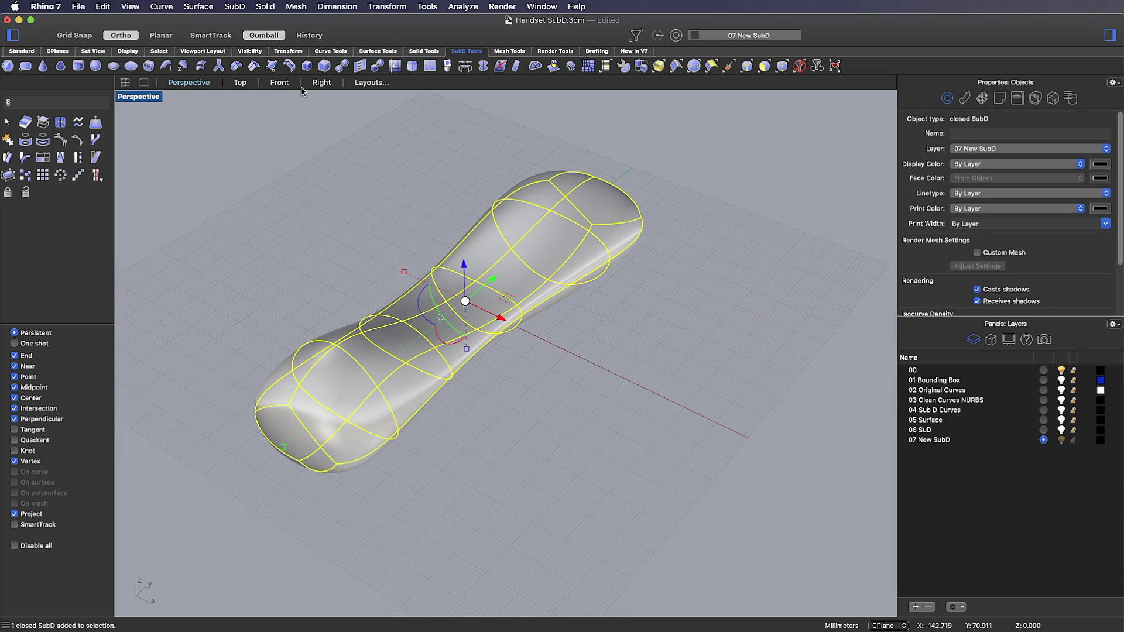
- Run ToNURBS on the handset with packed faces, then select the resulting polysurface
{"action": "left_click", "coordinate": [340, 69]}
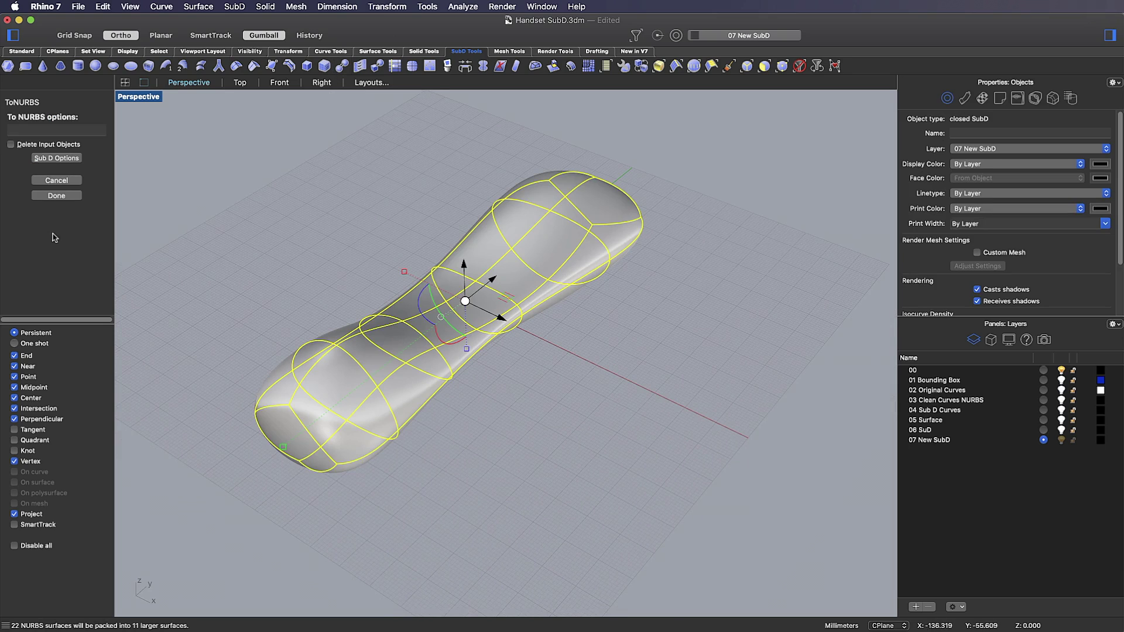
{"action": "left_click", "coordinate": [64, 160]}
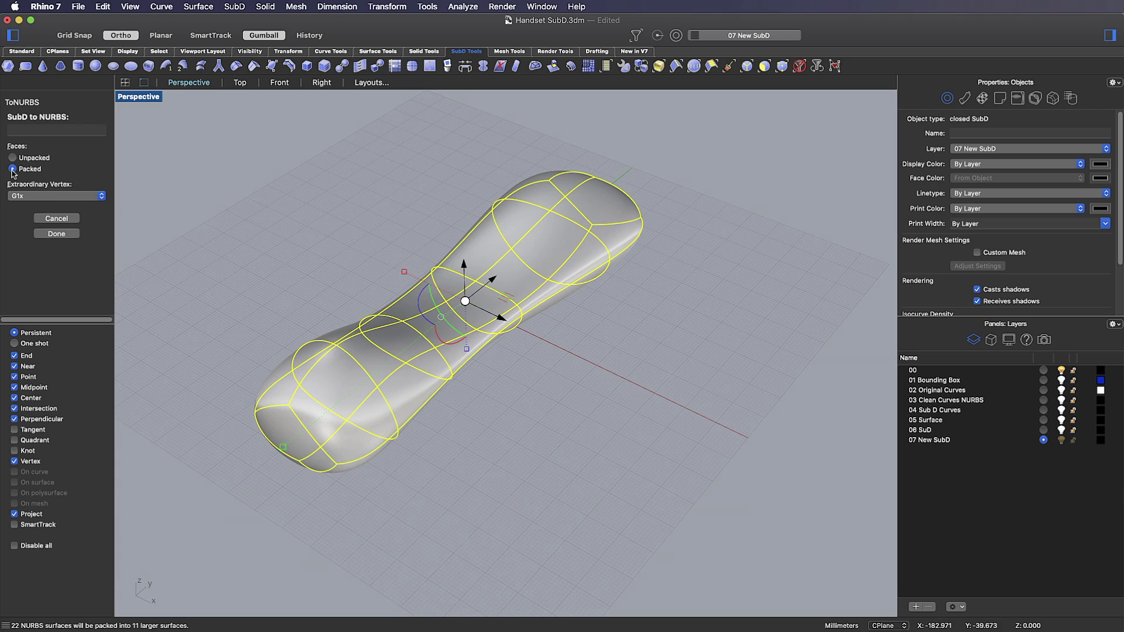
{"action": "left_click", "coordinate": [57, 234]}
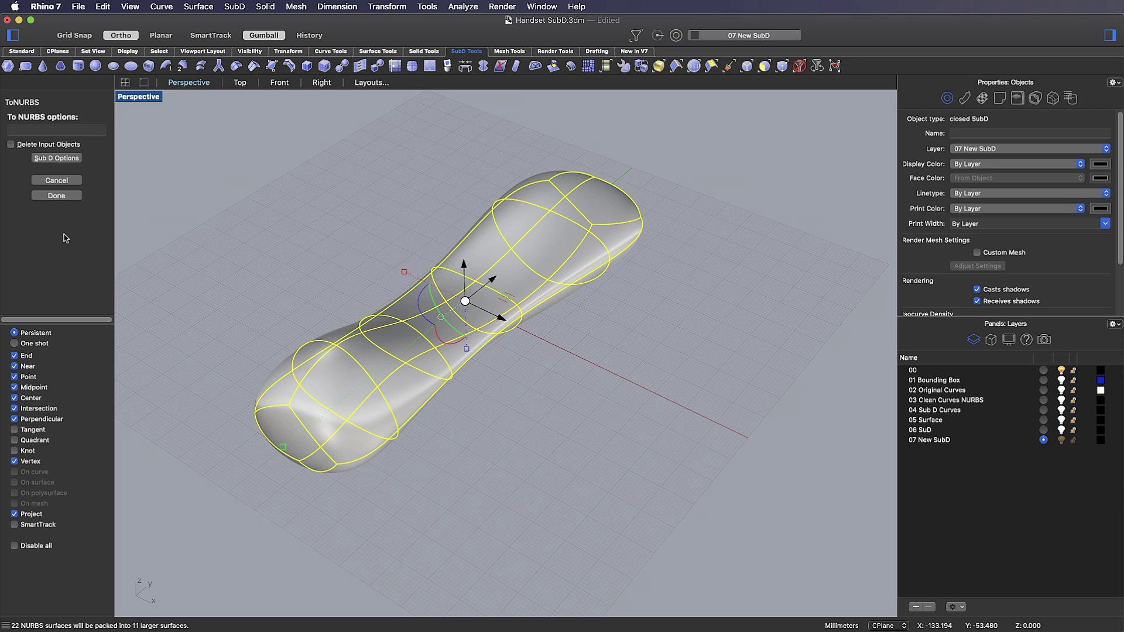
{"action": "left_click", "coordinate": [56, 196]}
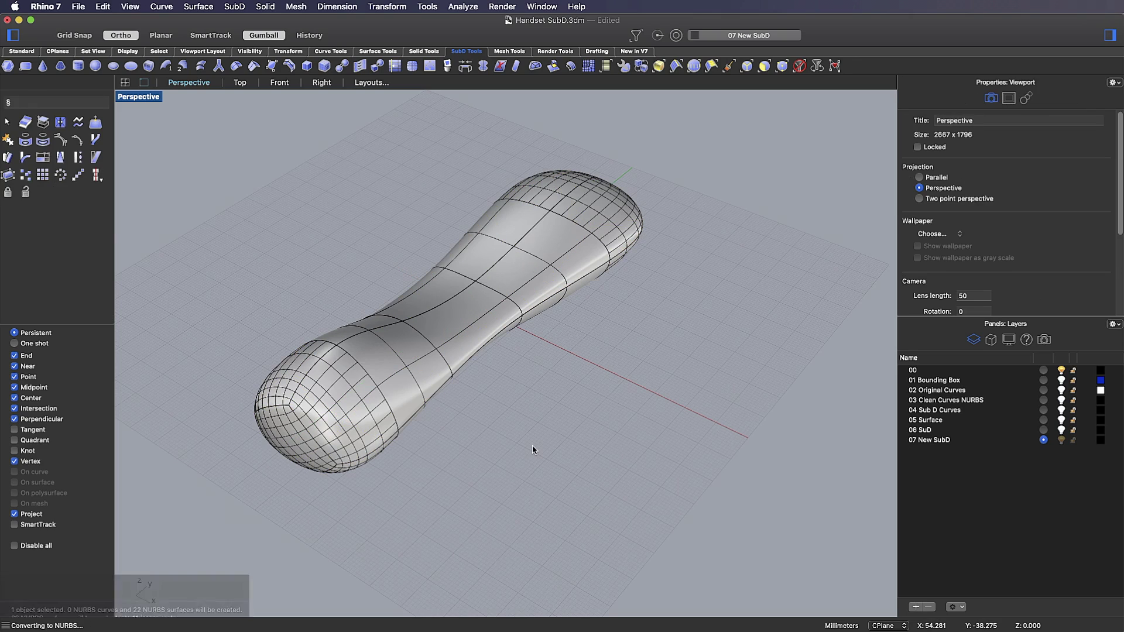
{"action": "left_click", "coordinate": [374, 414]}
- Alt-drag a copy of the NURBS handset to the right, beside the SubD original
{"action": "left_click_drag", "start_coordinate": [509, 324], "coordinate": [661, 421]}
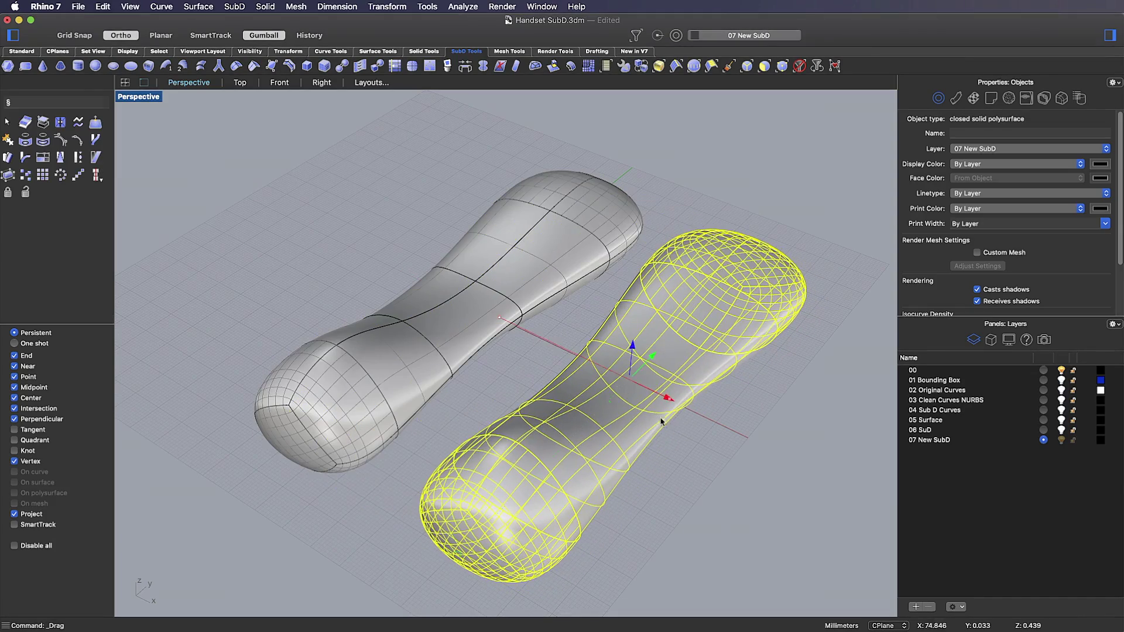
{"action": "left_click", "coordinate": [722, 513]}
{"action": "scroll", "coordinate": [726, 501], "scroll_direction": "down", "scroll_amount": 2}
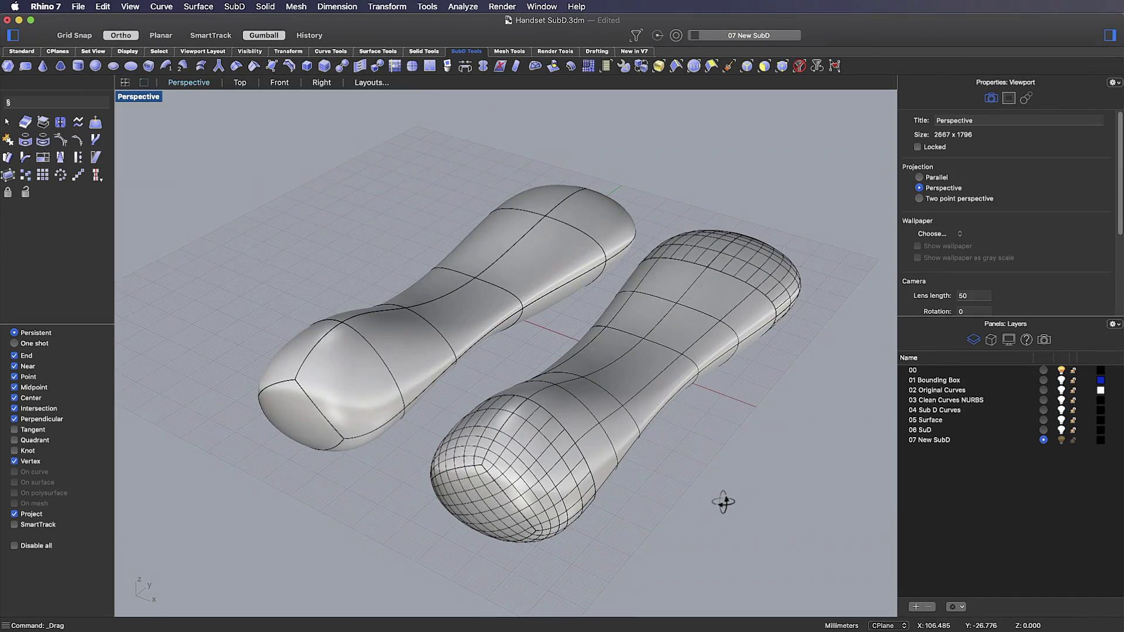
{"action": "left_click", "coordinate": [644, 419]}
- Toggle Show isocurves off and back on for the right-hand NURBS handset
{"action": "scroll", "coordinate": [1115, 254], "scroll_direction": "down", "scroll_amount": 3}
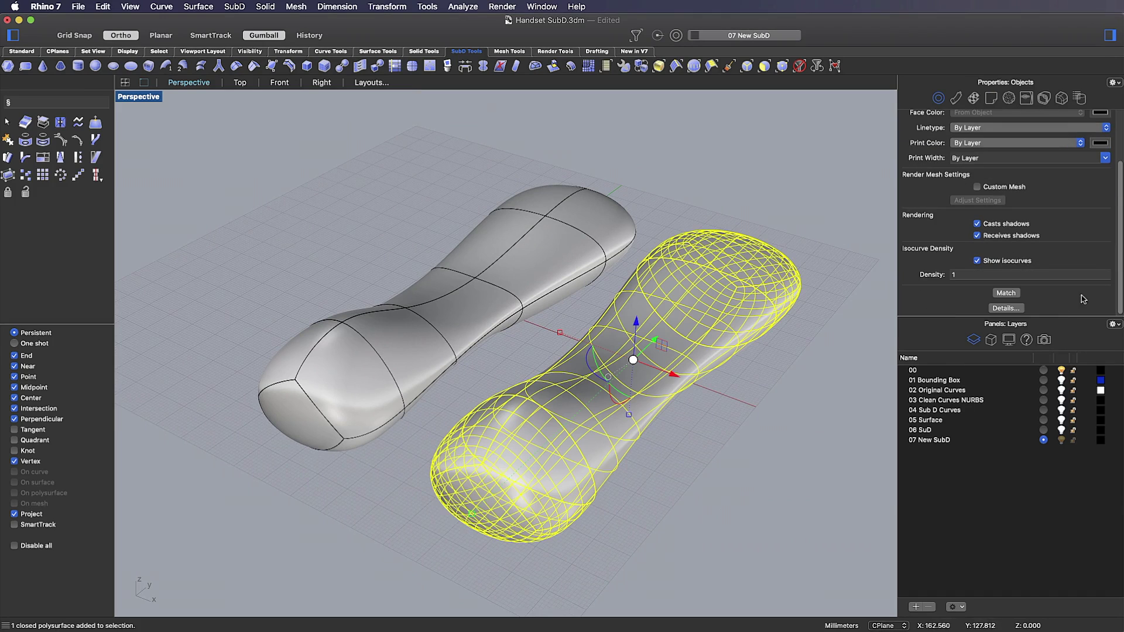
{"action": "left_click", "coordinate": [977, 261]}
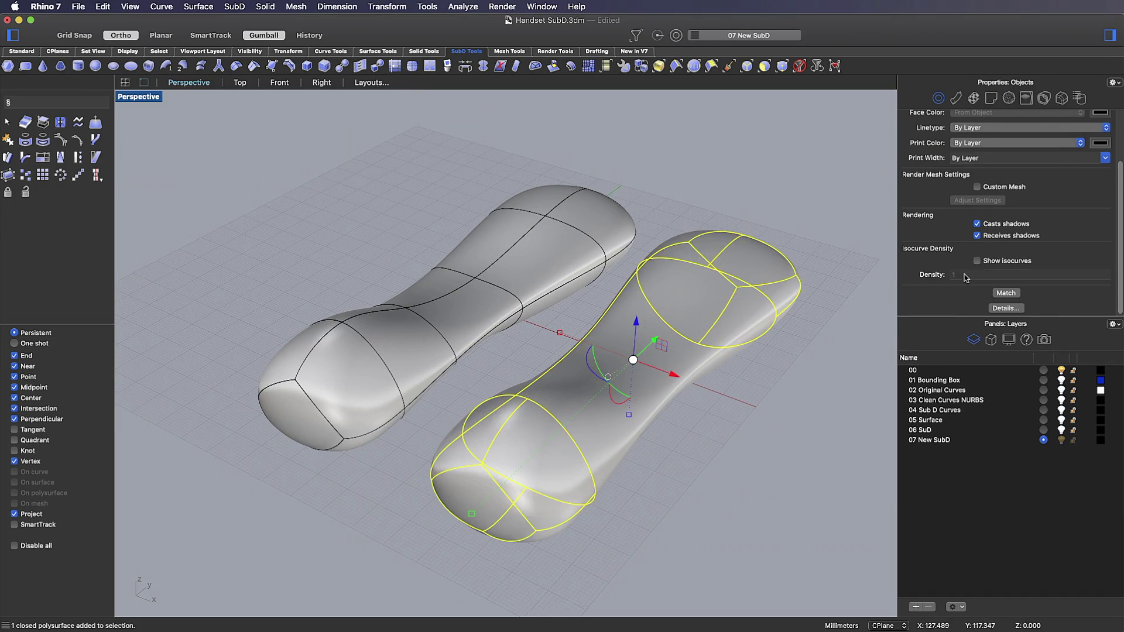
{"action": "left_click", "coordinate": [750, 443]}
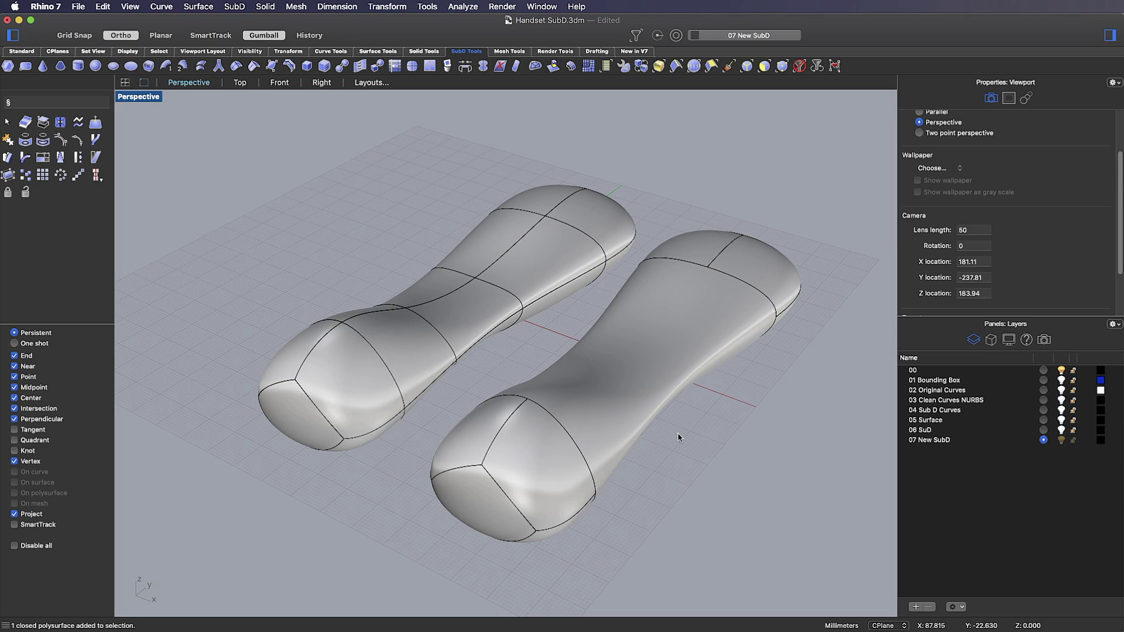
{"action": "left_click", "coordinate": [658, 404]}
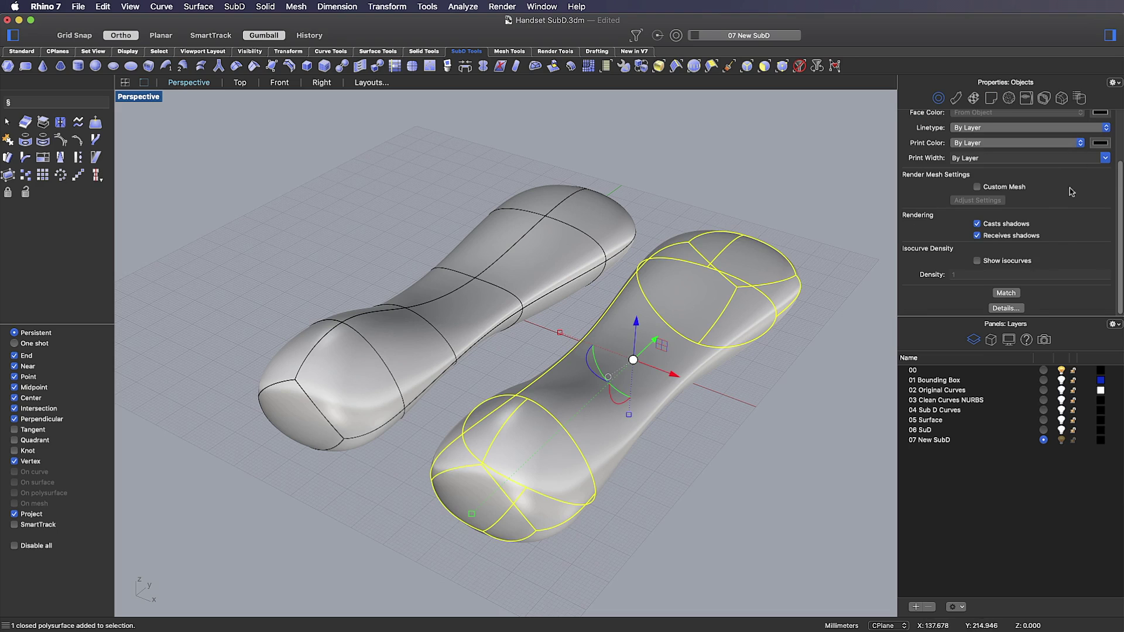
{"action": "left_click", "coordinate": [977, 261]}
{"action": "left_click", "coordinate": [782, 484]}
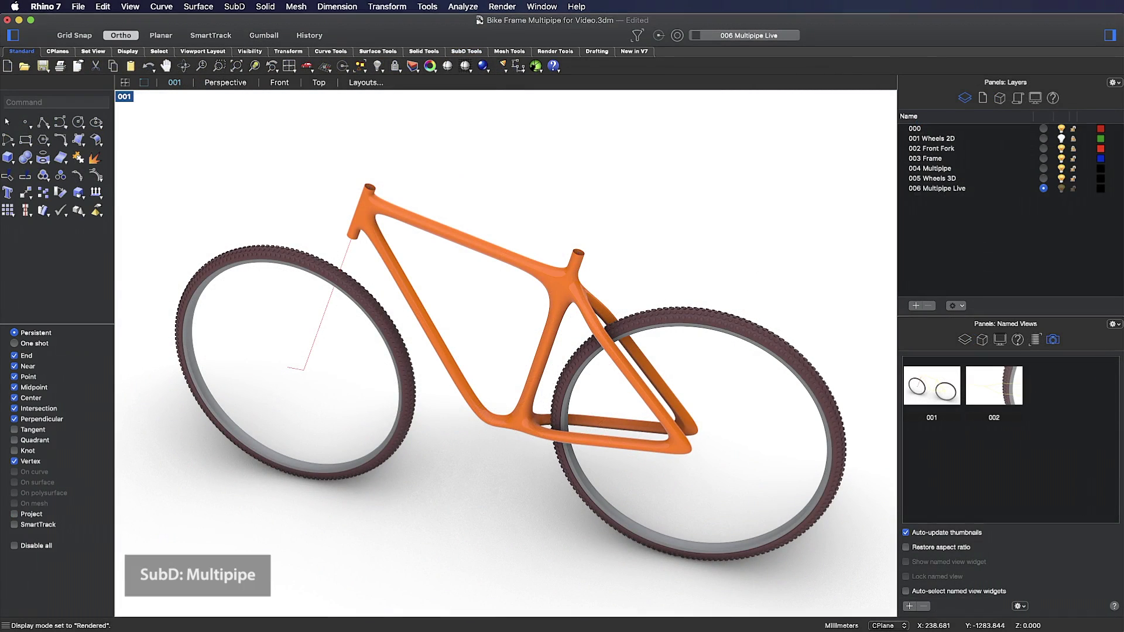
- Restore named view 002 and set the viewport display mode to Environment Shaded
{"action": "double_click", "coordinate": [1001, 404]}
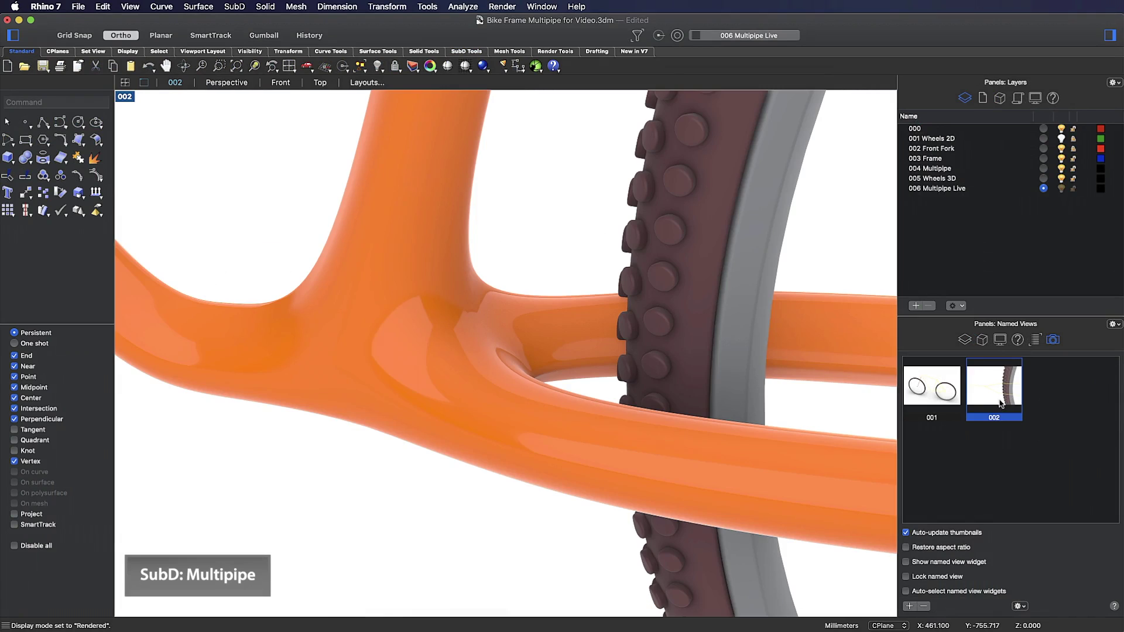
{"action": "left_click", "coordinate": [125, 97]}
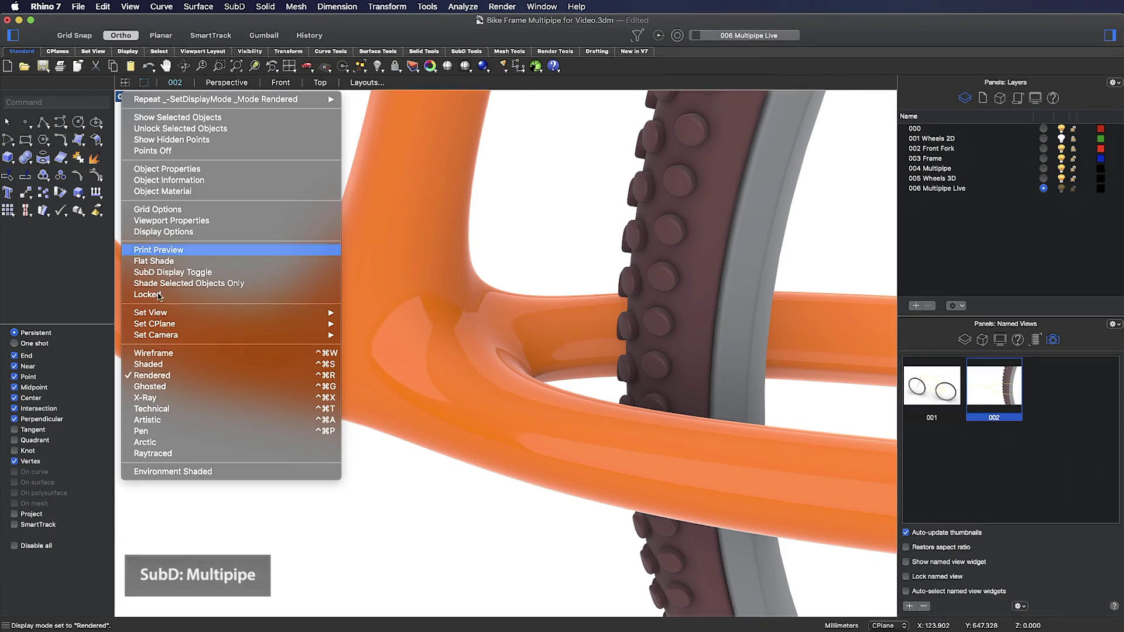
{"action": "left_click", "coordinate": [185, 471]}
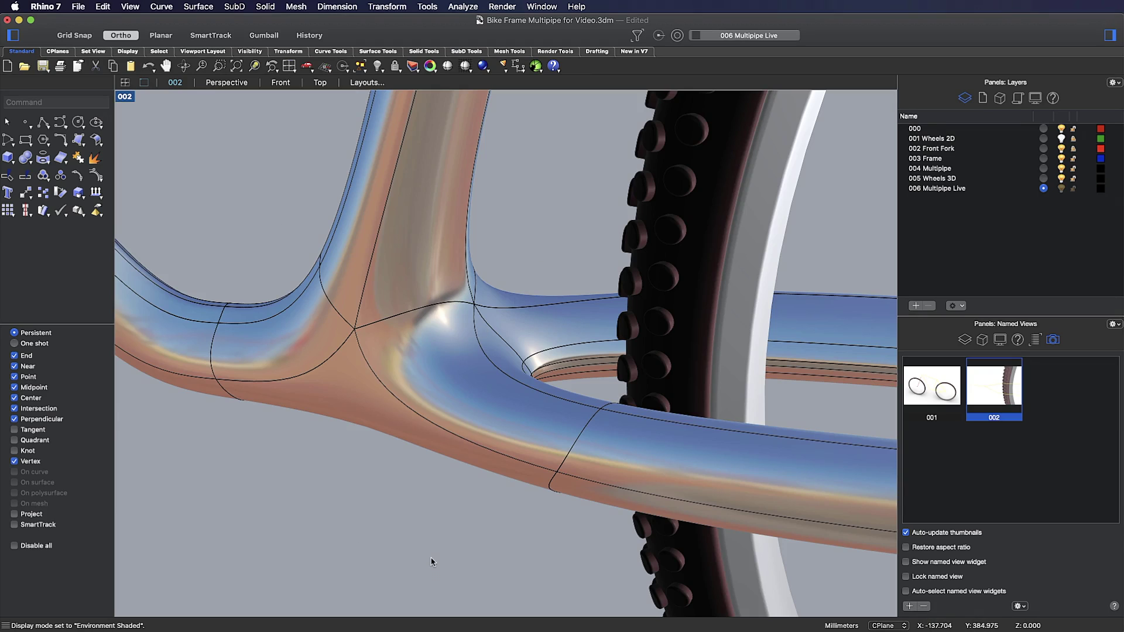
- Turn off the 004 Multipipe layer and window-select all 13 frame skeleton curves
{"action": "left_click", "coordinate": [1061, 169]}
{"action": "scroll", "coordinate": [493, 470], "scroll_direction": "down", "scroll_amount": 10}
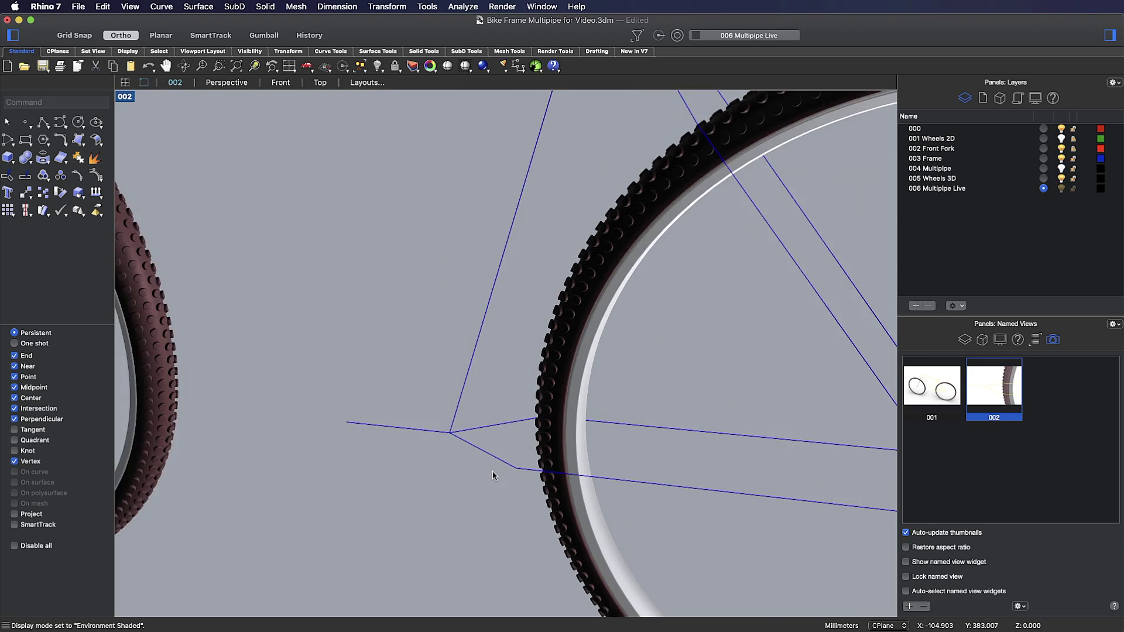
{"action": "mouse_move", "coordinate": [534, 429]}
{"action": "right_mouse_down"}
{"action": "mouse_move", "coordinate": [532, 447]}
{"action": "mouse_move", "coordinate": [532, 426]}
{"action": "right_mouse_up"}
{"action": "scroll", "coordinate": [397, 470], "scroll_direction": "up", "scroll_amount": 5}
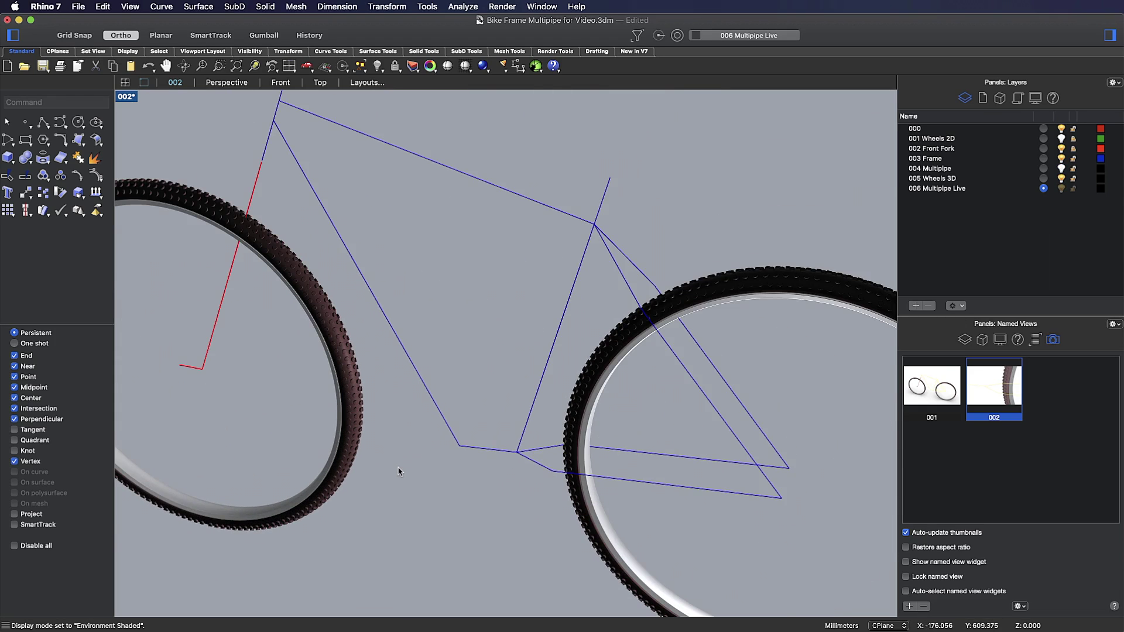
{"action": "scroll", "coordinate": [398, 472], "scroll_direction": "down", "scroll_amount": 2}
{"action": "scroll", "coordinate": [484, 431], "scroll_direction": "up", "scroll_amount": 2}
{"action": "left_click_drag", "start_coordinate": [210, 104], "coordinate": [781, 550]}
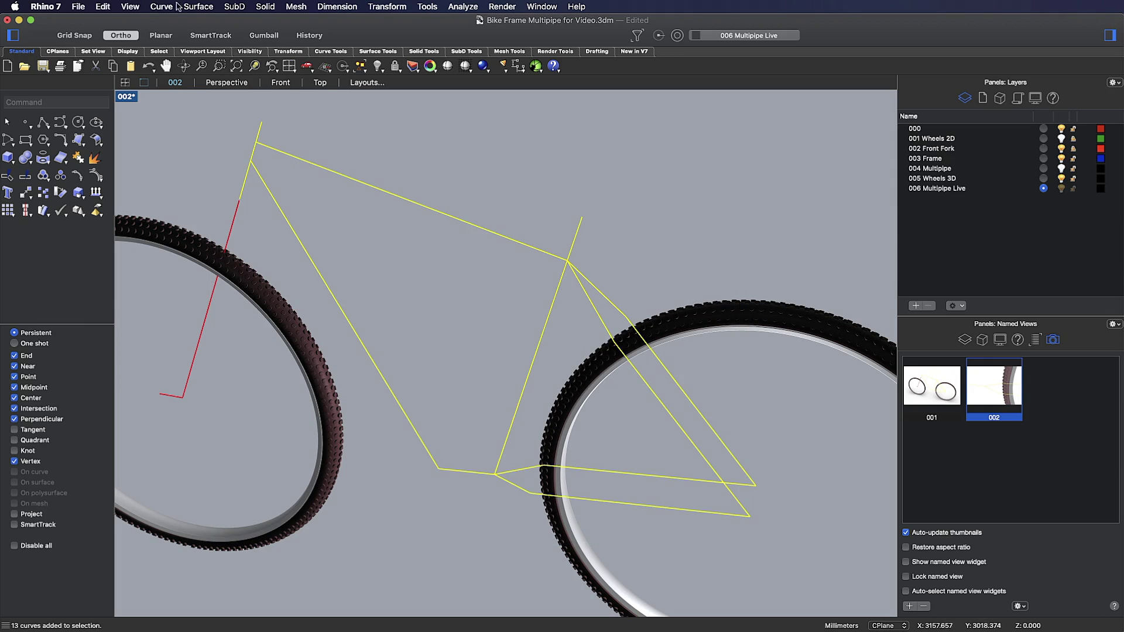
- Run MultiPipe with radius 15, no caps and 2 strut divisions
{"action": "left_click", "coordinate": [466, 52]}
{"action": "left_click", "coordinate": [218, 65]}
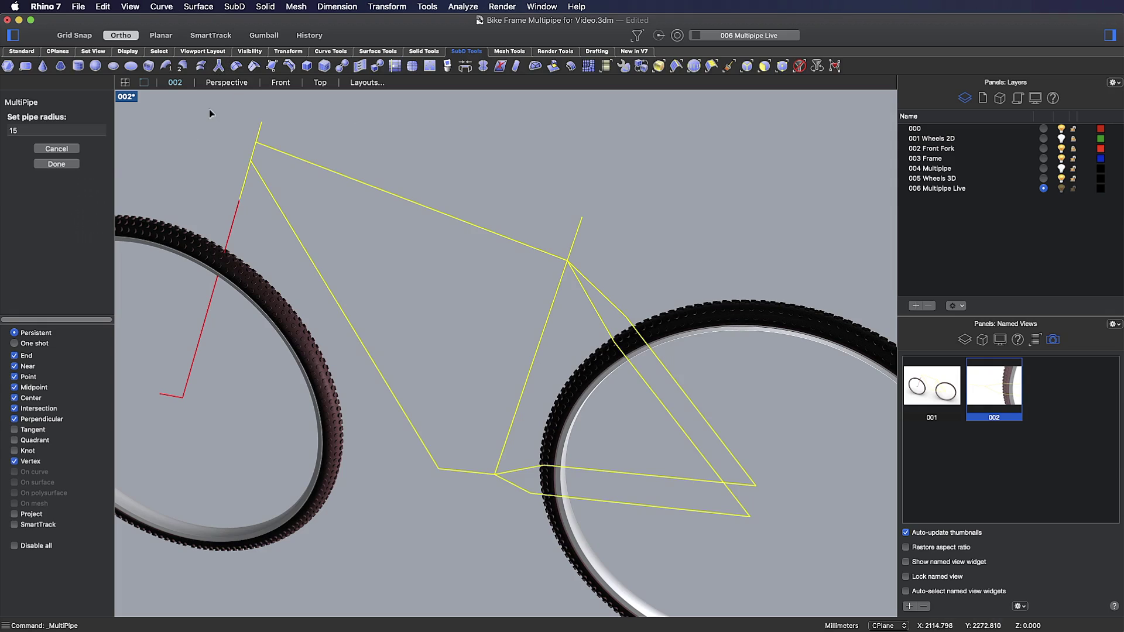
{"action": "left_click", "coordinate": [57, 166]}
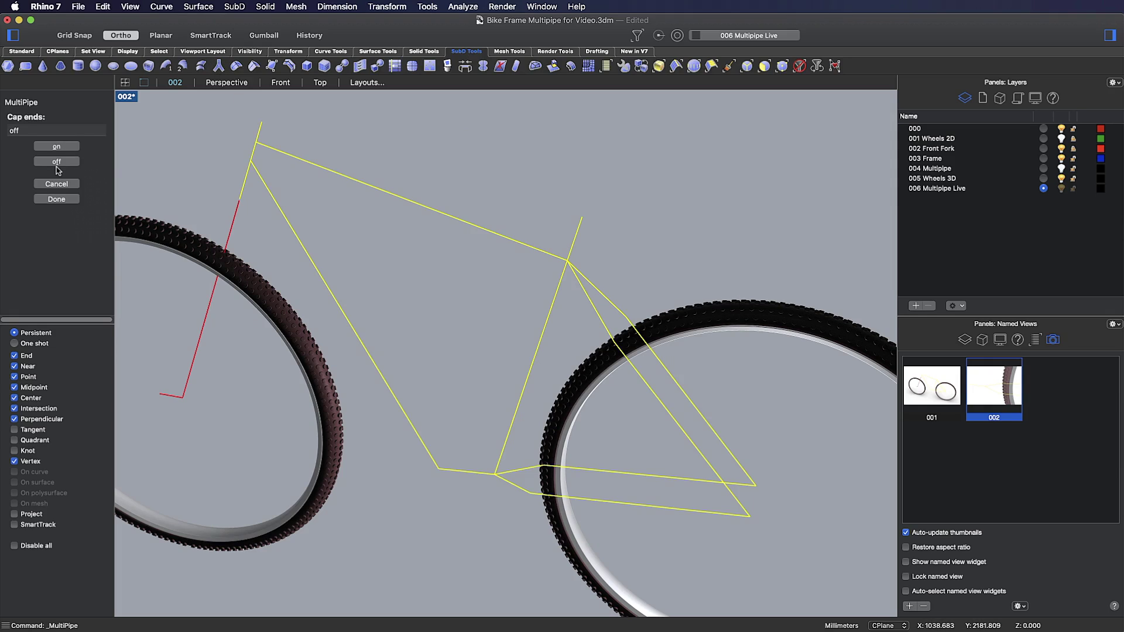
{"action": "left_click", "coordinate": [57, 199]}
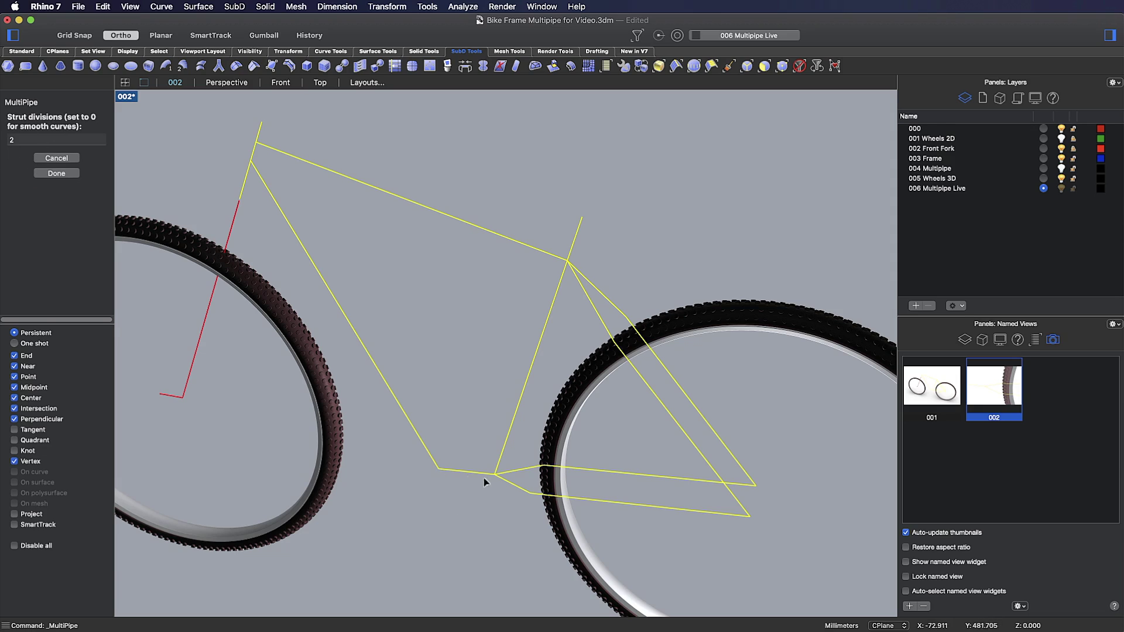
{"action": "left_click", "coordinate": [56, 174]}
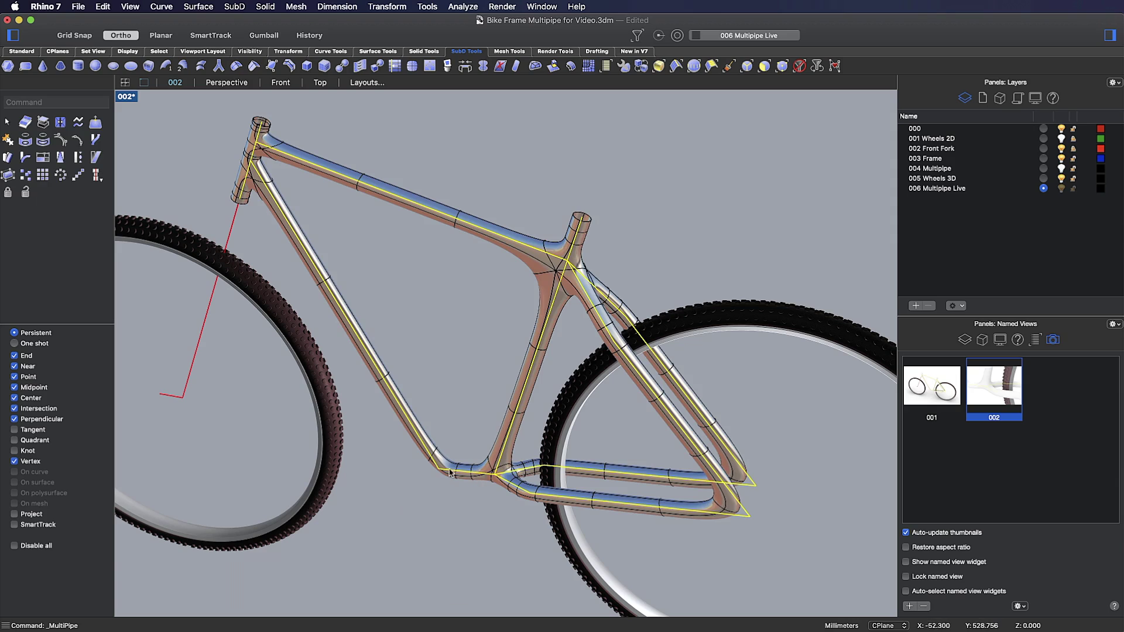
- Undo the result and rerun MultiPipe at radius 15, uncapped, with 4 strut divisions
{"action": "key", "text": "super+z"}
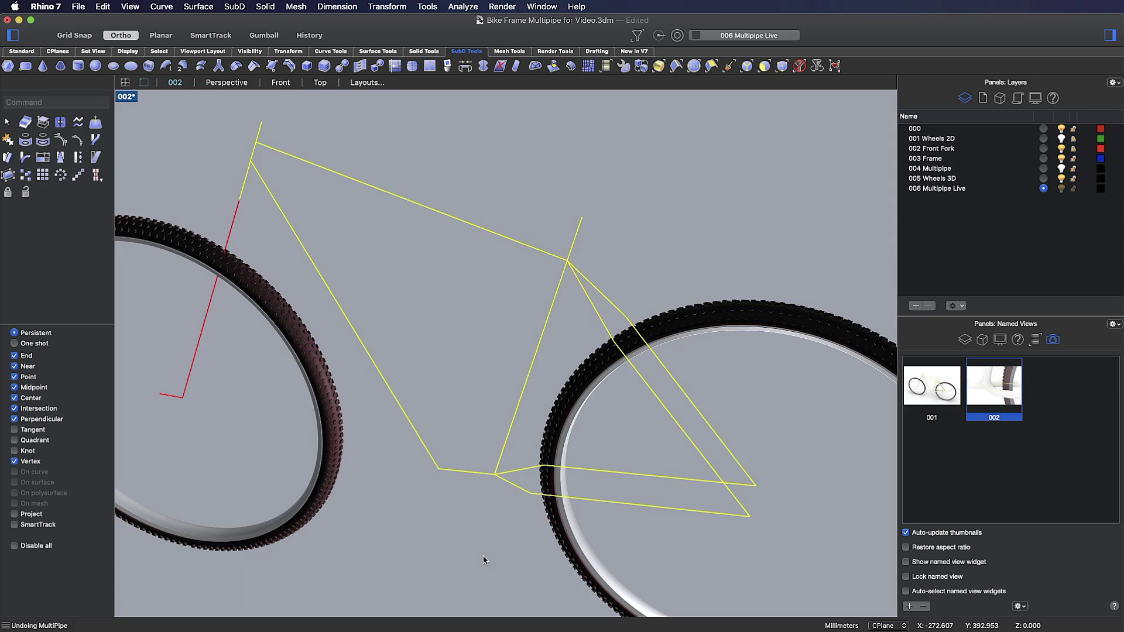
{"action": "key", "text": "Return"}
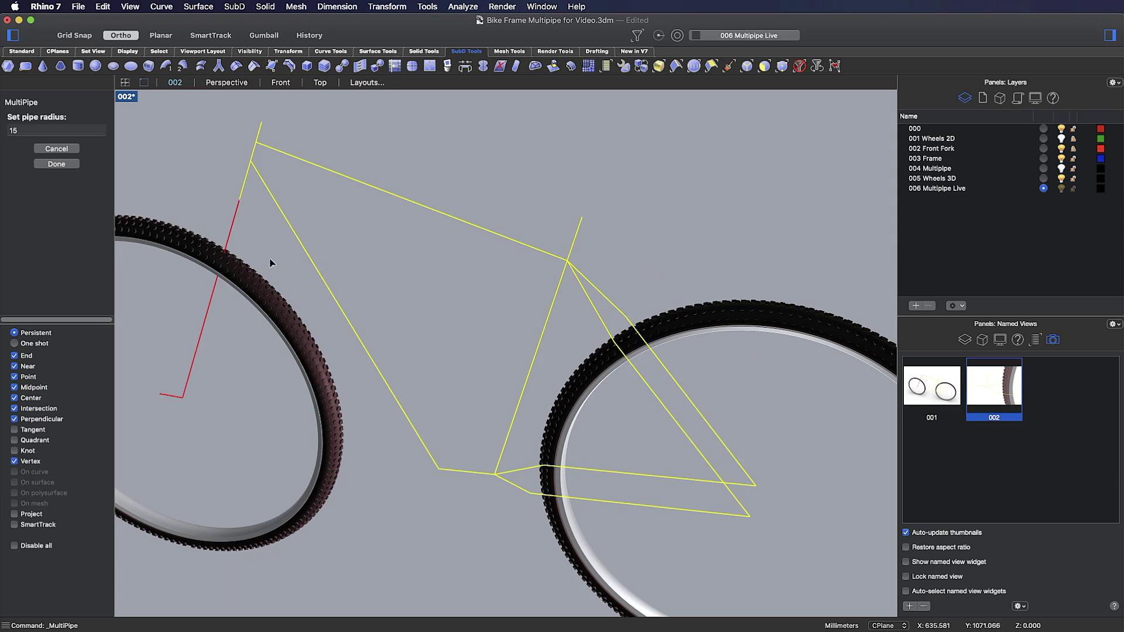
{"action": "left_click", "coordinate": [69, 169]}
{"action": "left_click", "coordinate": [66, 201]}
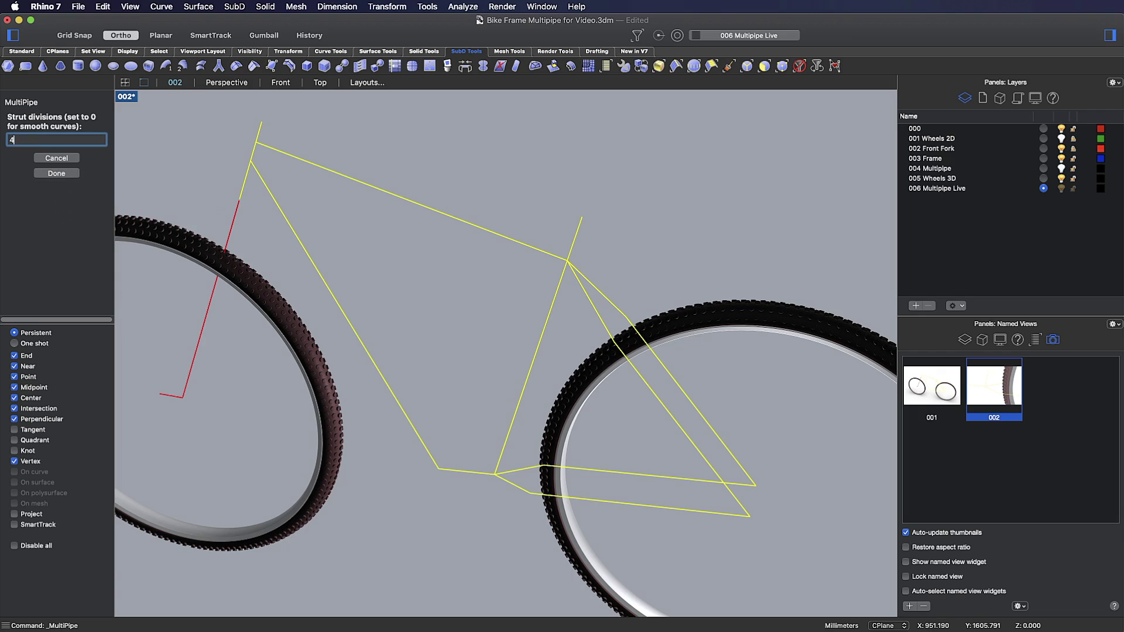
{"action": "left_click", "coordinate": [62, 175]}
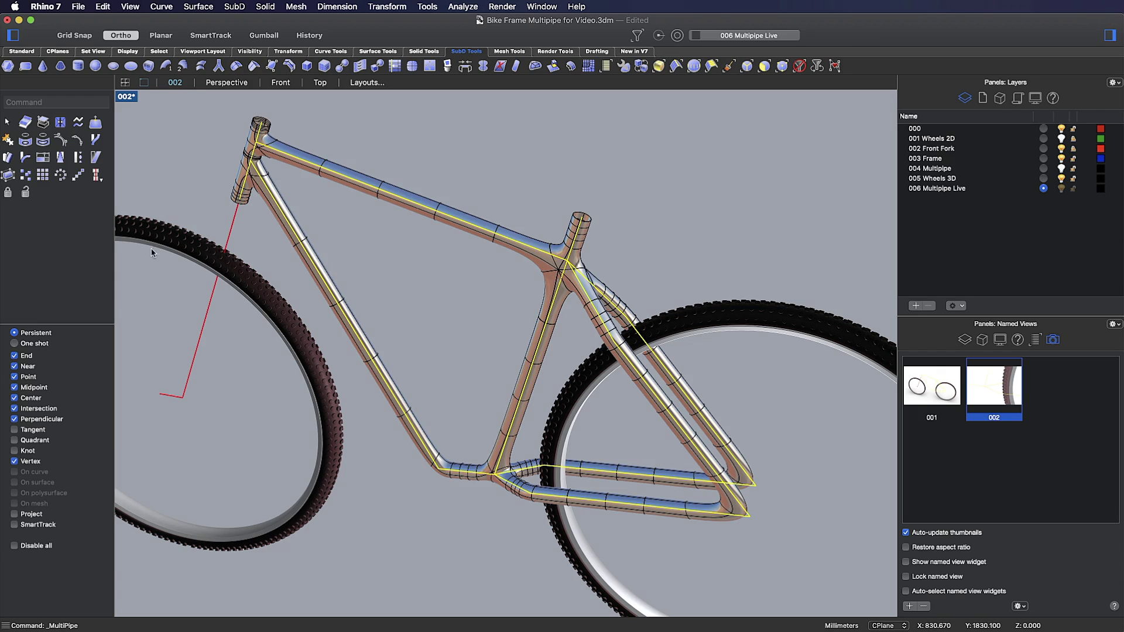
- Rerun MultiPipe uncapped with 0 strut divisions for smooth tubes
{"action": "right_click", "coordinate": [453, 478]}
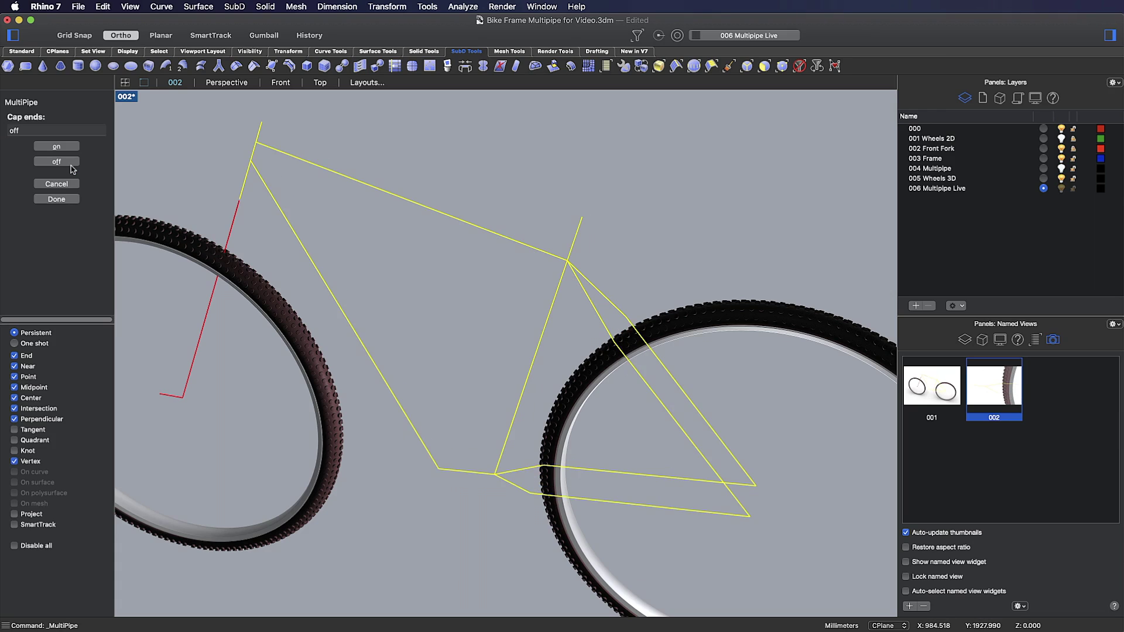
{"action": "left_click", "coordinate": [64, 199]}
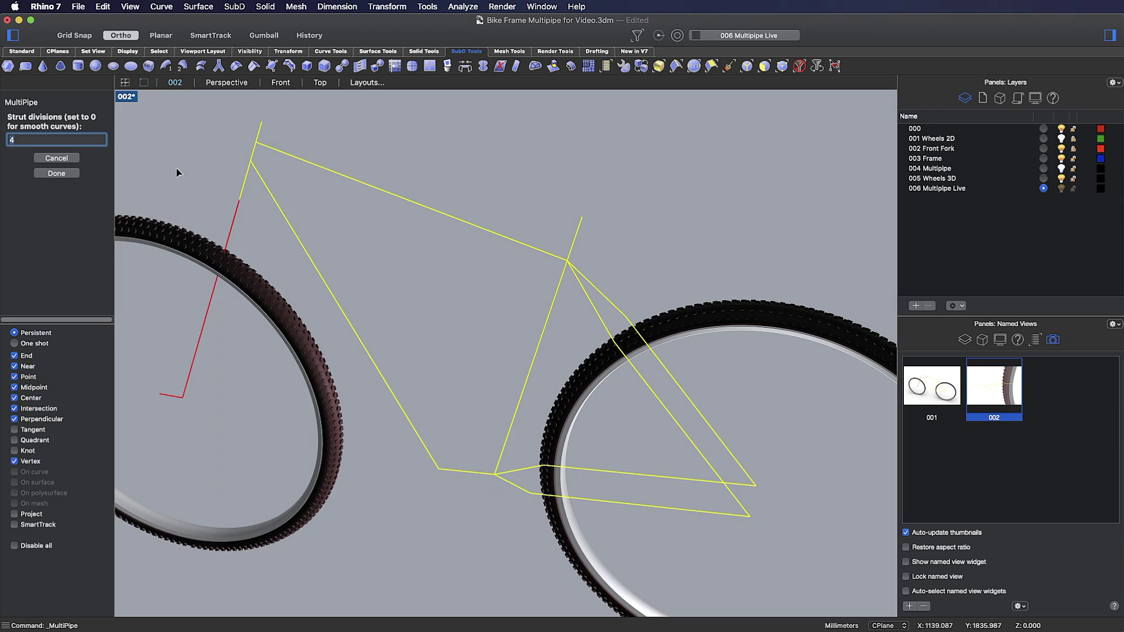
{"action": "type", "text": "0"}
{"action": "left_click", "coordinate": [57, 174]}
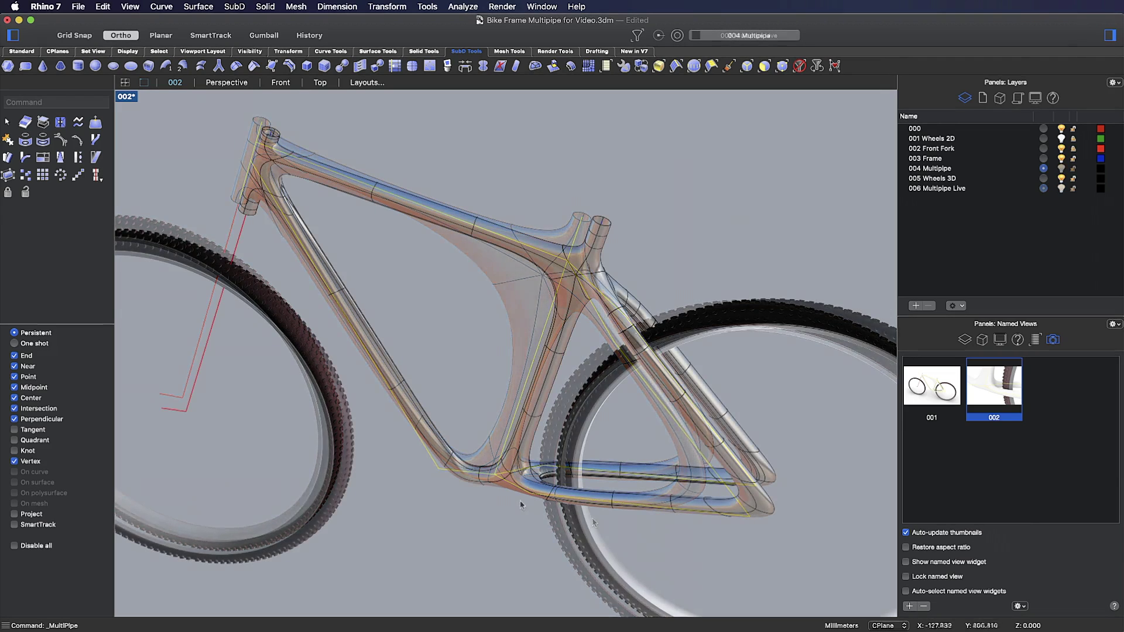
{"action": "scroll", "coordinate": [511, 499], "scroll_direction": "up", "scroll_amount": 6}
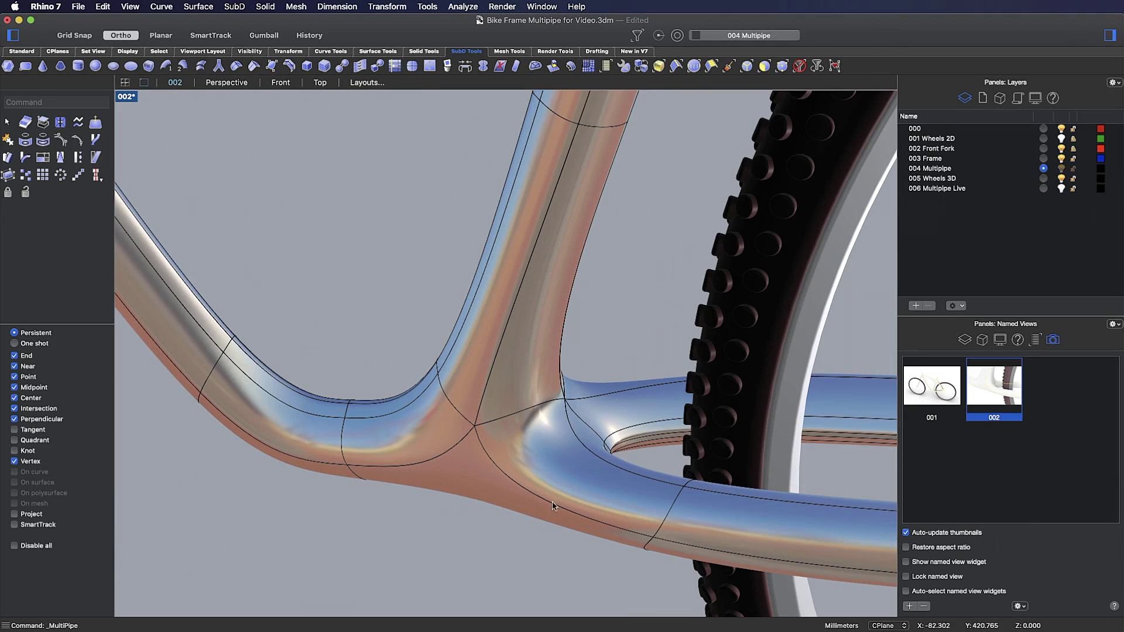